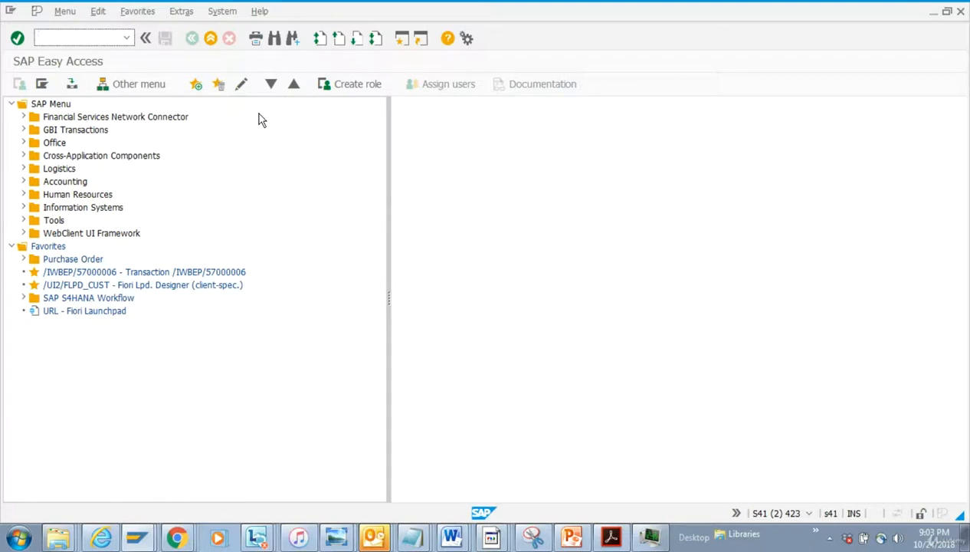
Open transaction MIGO
text(migo)
key(Return)
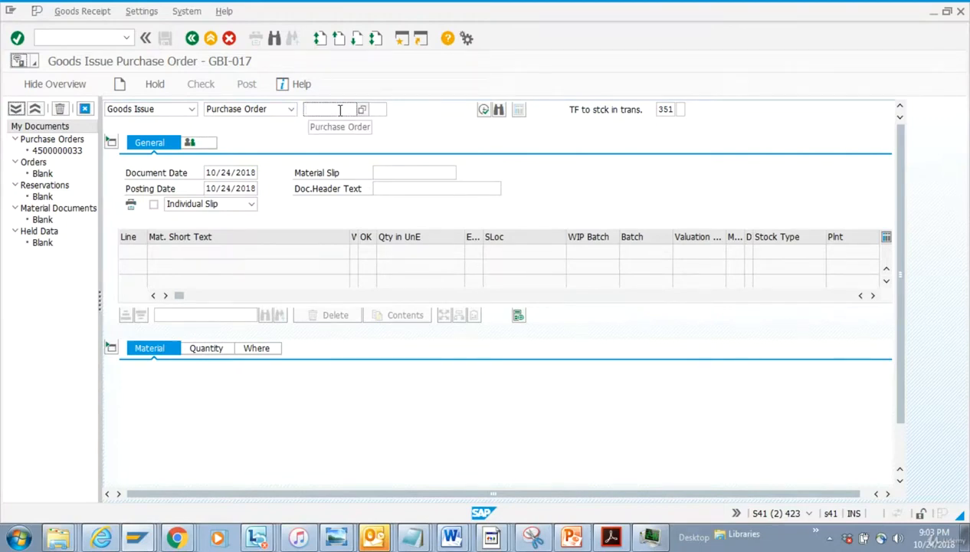
key(ctrl+v)
key(BackSpace)
key(BackSpace)
key(BackSpace)
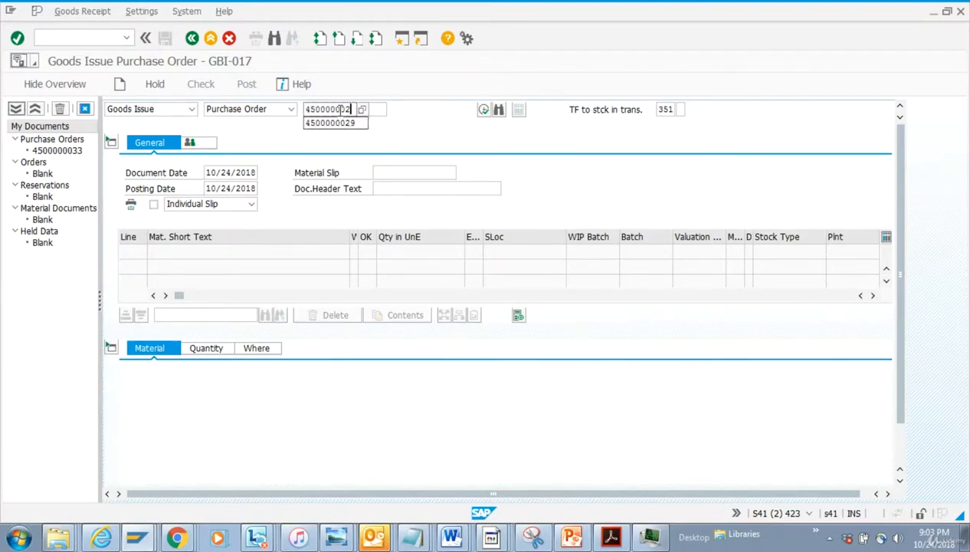
text(33)
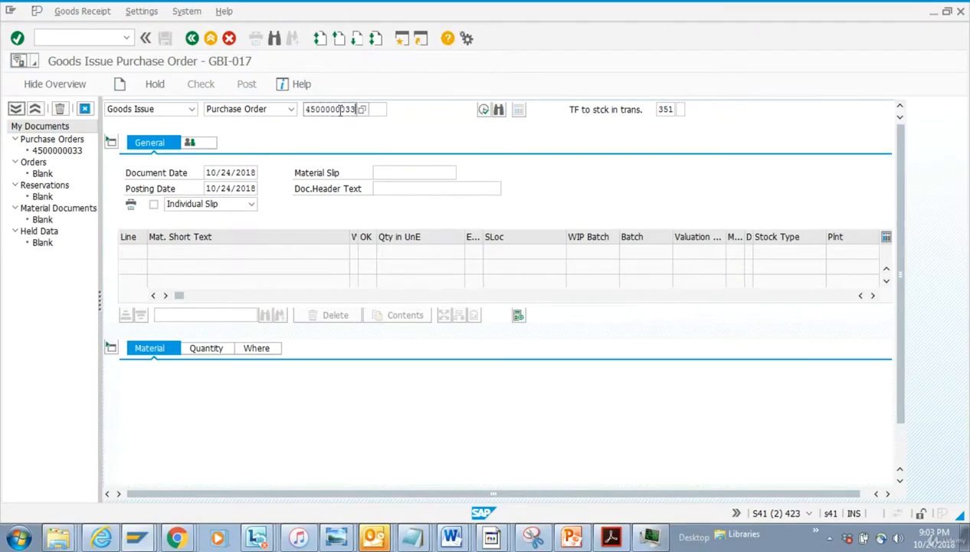
key(Return)
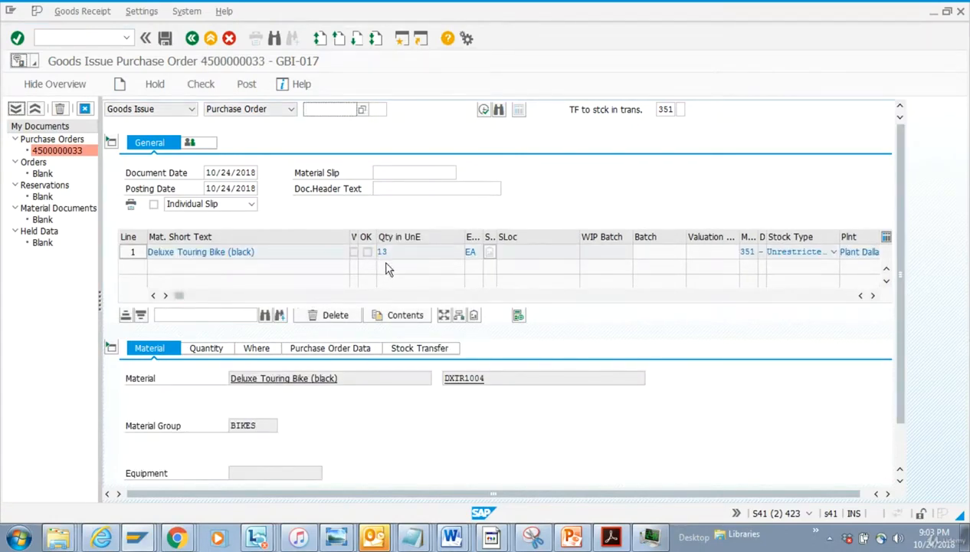
Review the item's quantity and location details and mark the item OK
click(202, 347)
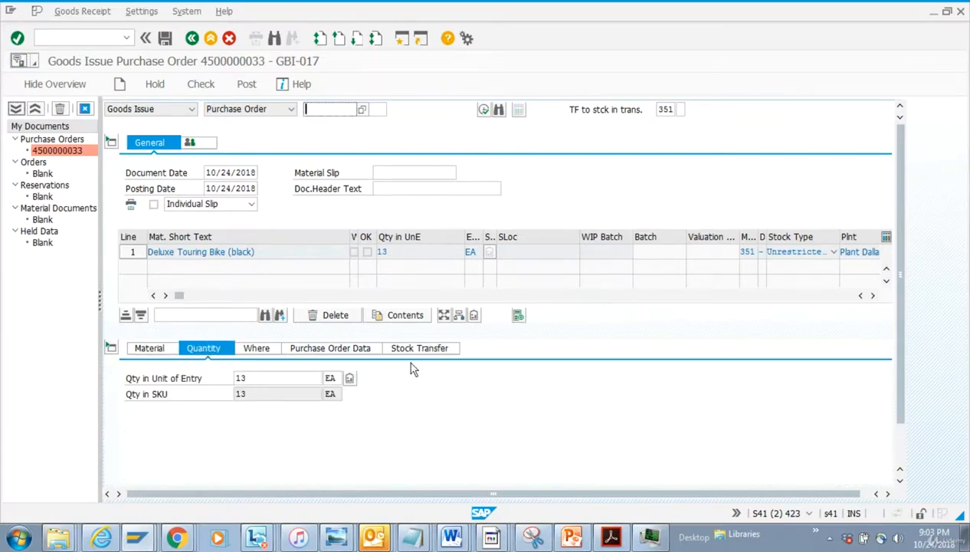
click(265, 348)
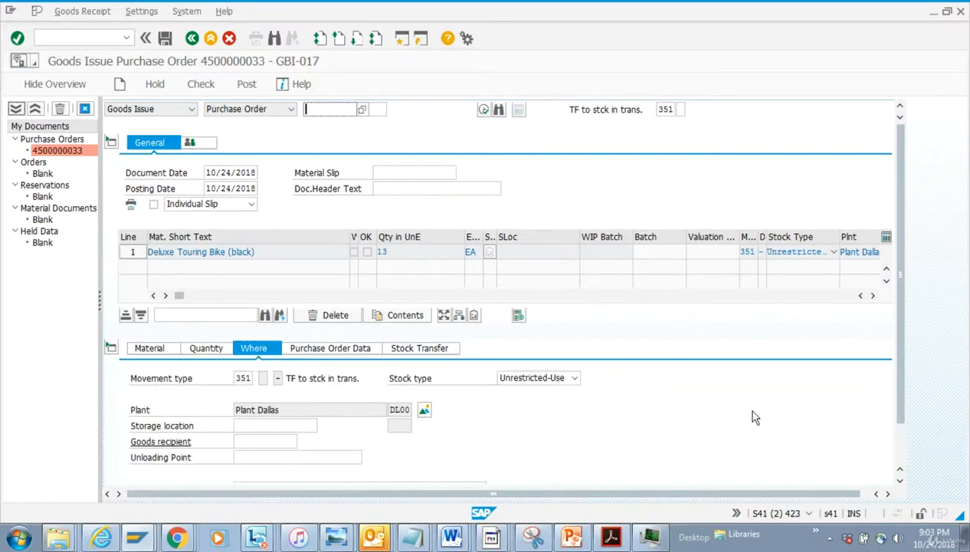
drag(901, 372, 898, 458)
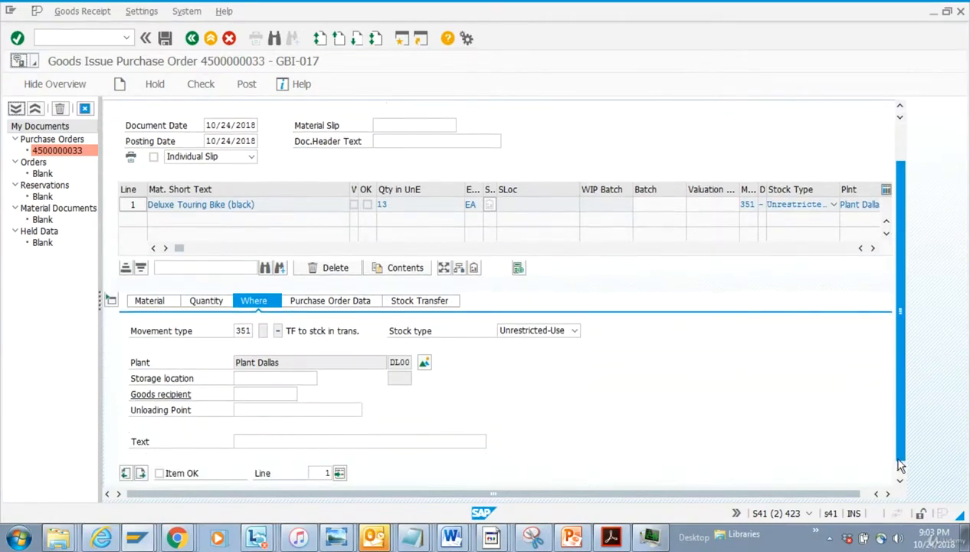
click(160, 474)
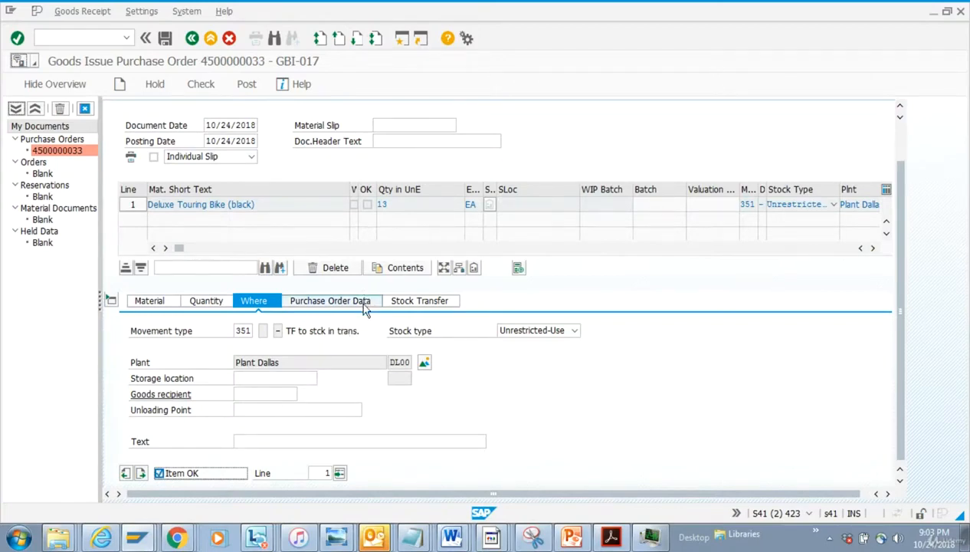
Inspect the item's stock transfer and purchase order data
click(399, 302)
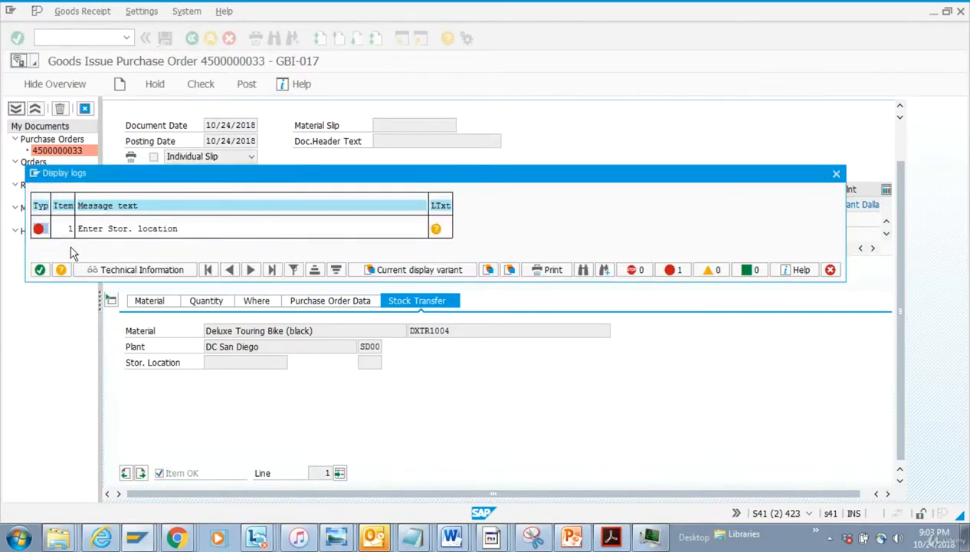
click(40, 269)
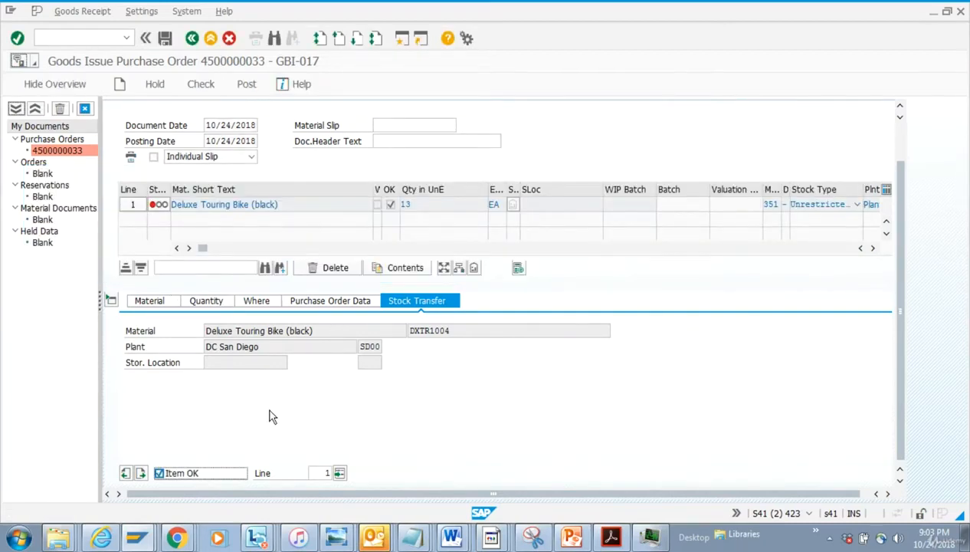
click(336, 303)
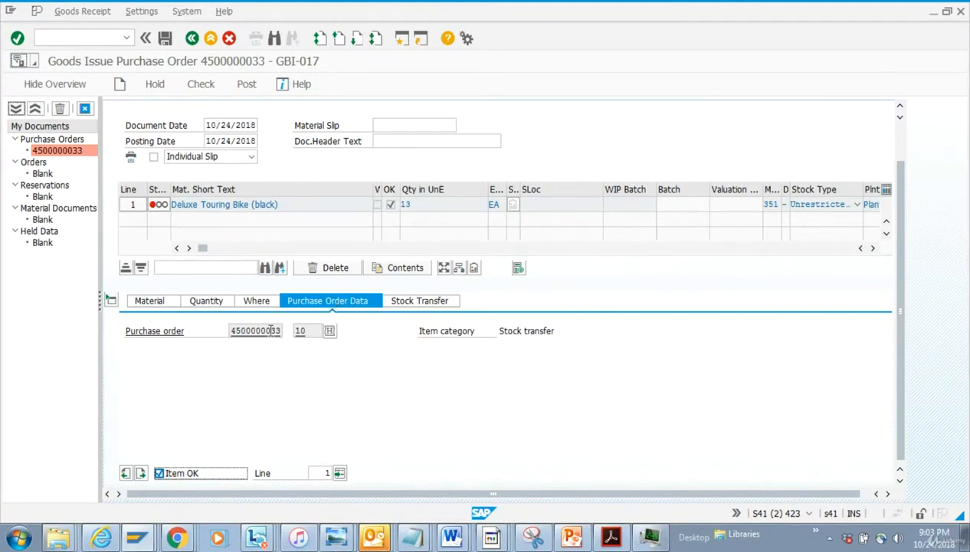
click(268, 301)
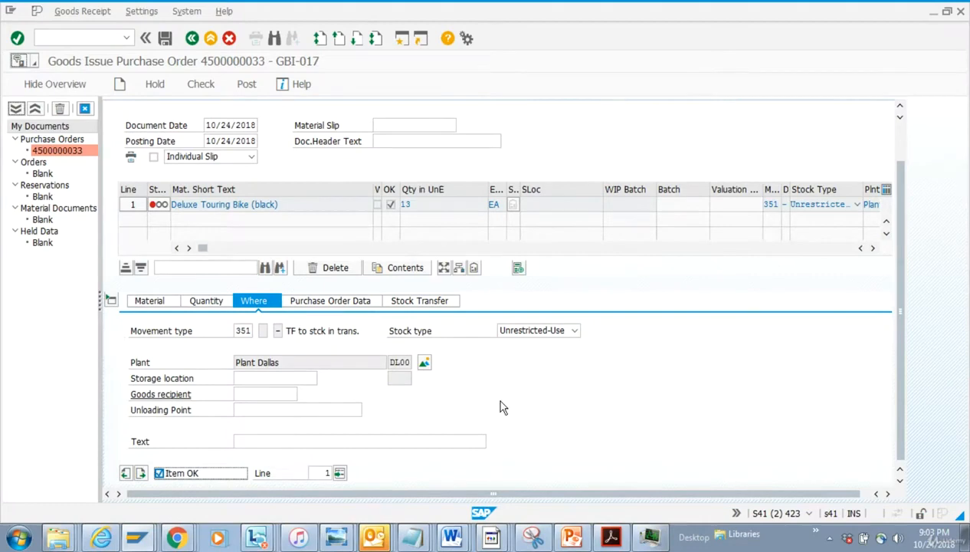
Set the issuing storage location to FG00 Finished Goods and post the goods issue
click(304, 377)
click(322, 379)
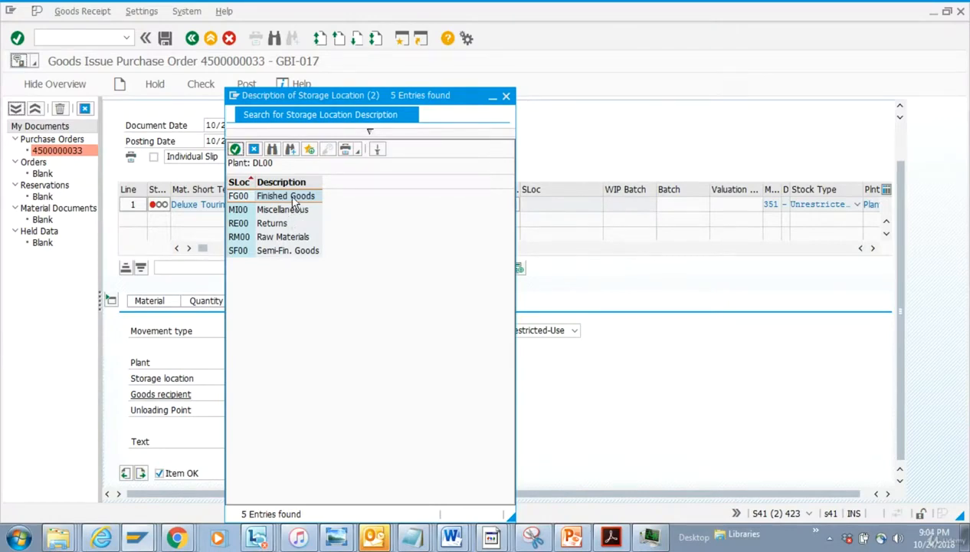
double_click(292, 196)
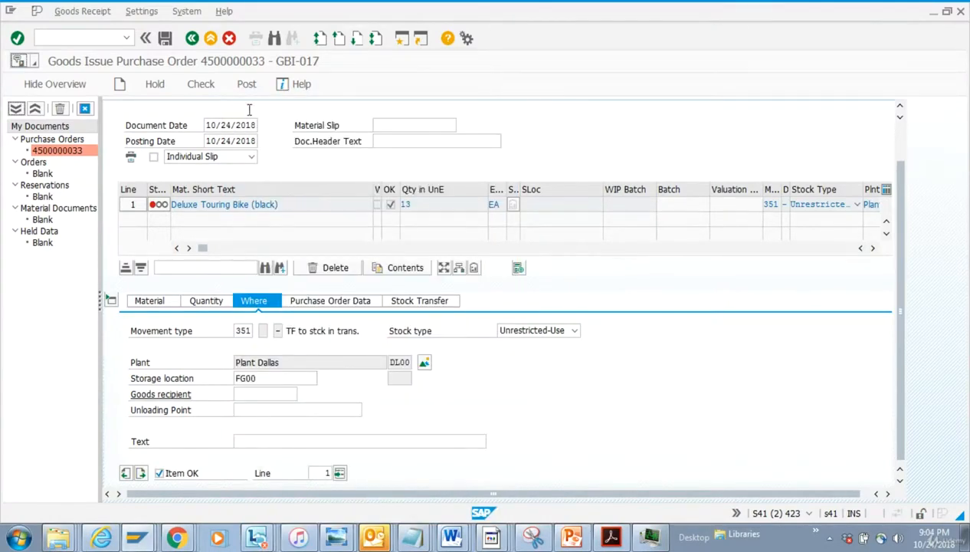
click(165, 37)
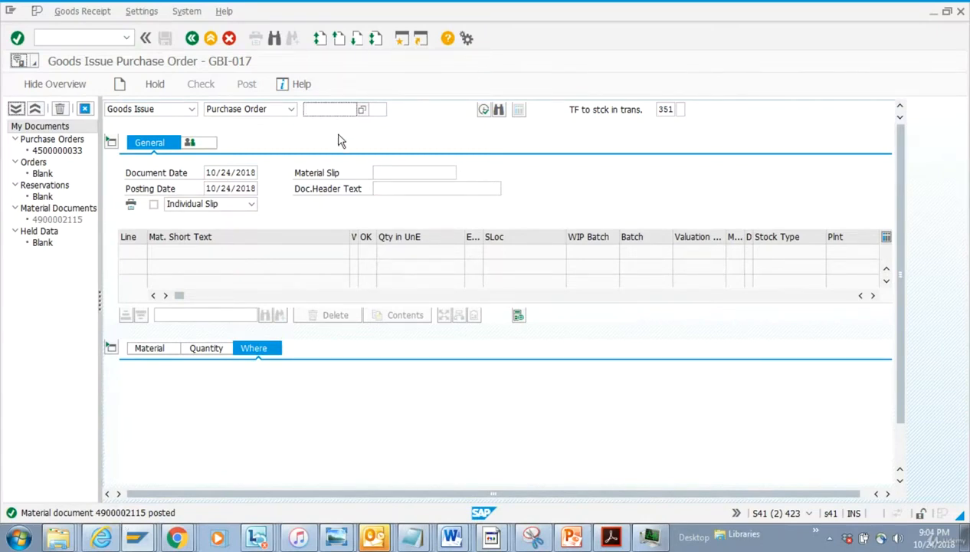
mouse_move(155, 536)
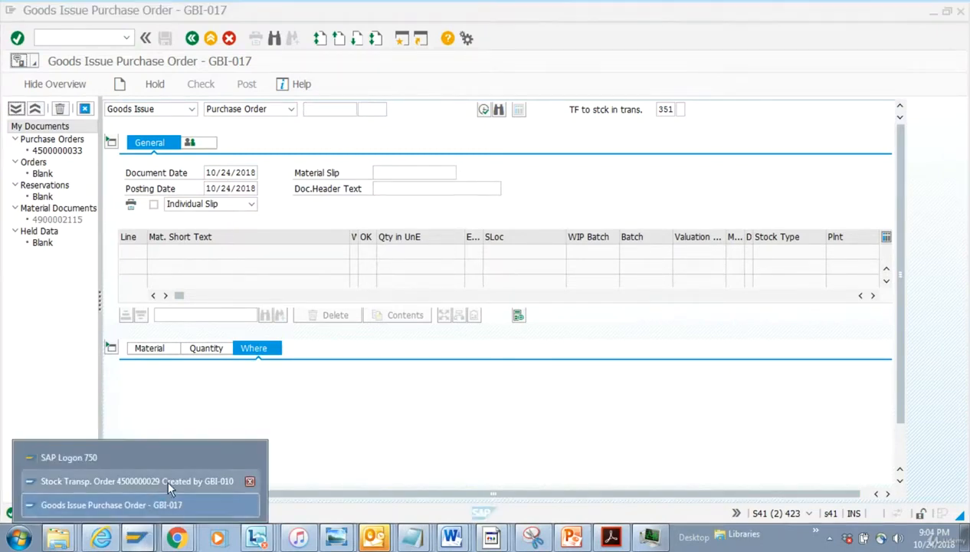
click(138, 481)
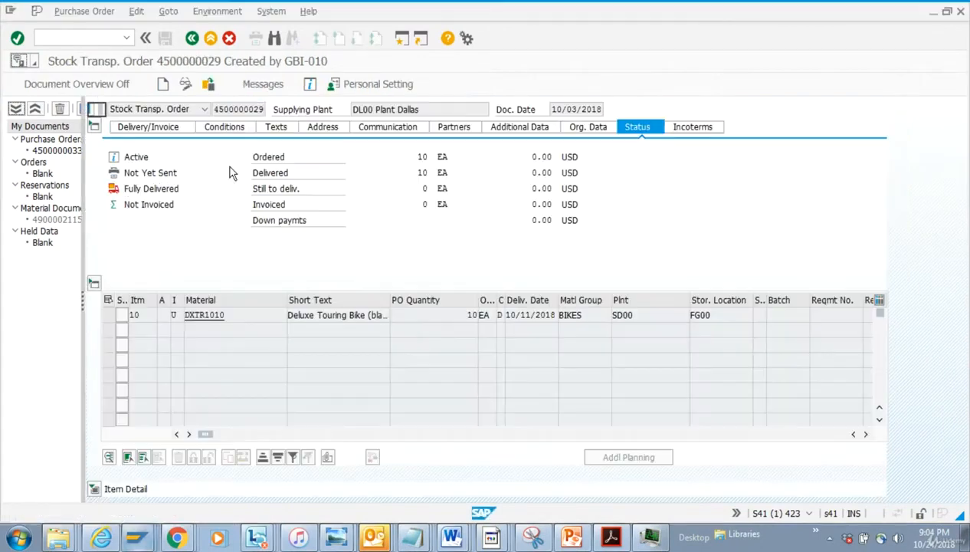
click(208, 83)
key(BackSpace)
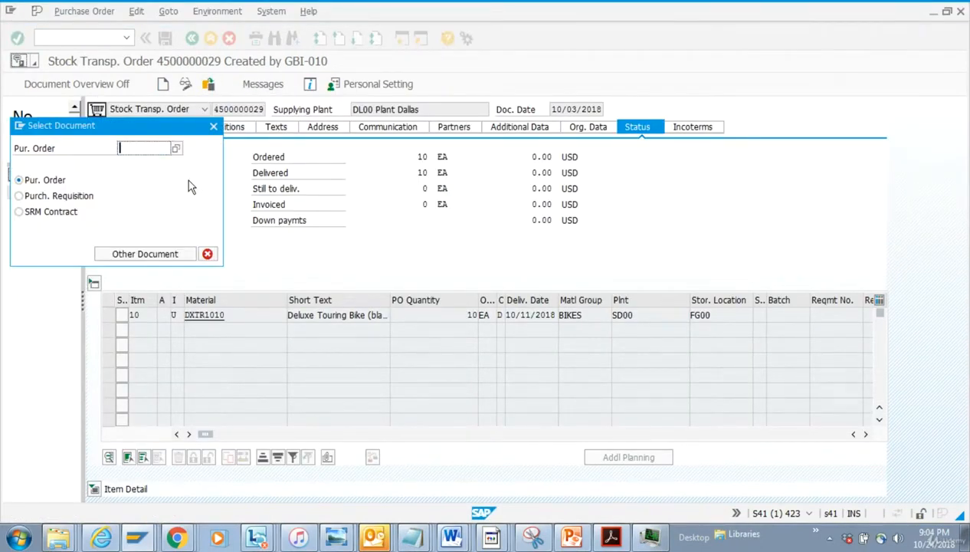
click(156, 171)
key(BackSpace)
text(33)
key(Return)
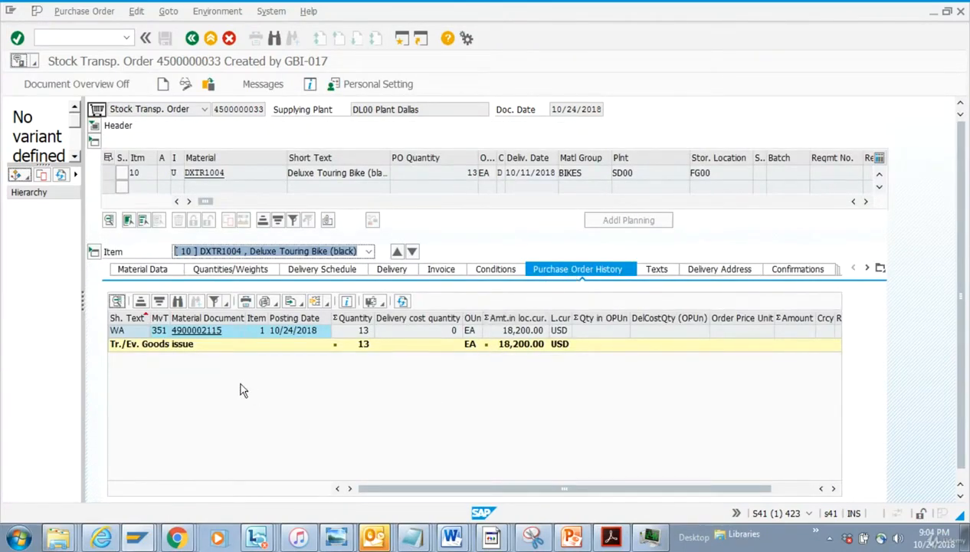
Open the goods issue material document from the purchase order history and go back
click(163, 334)
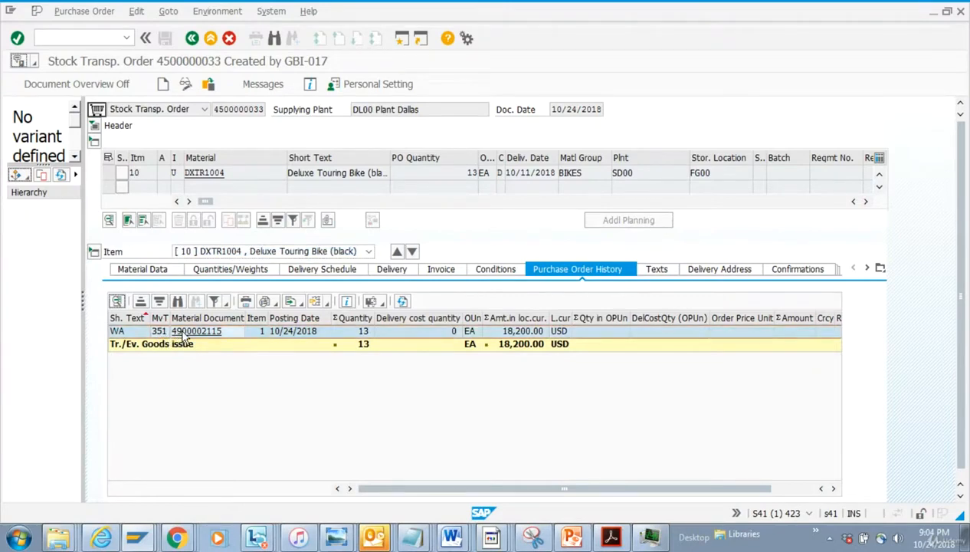
click(187, 331)
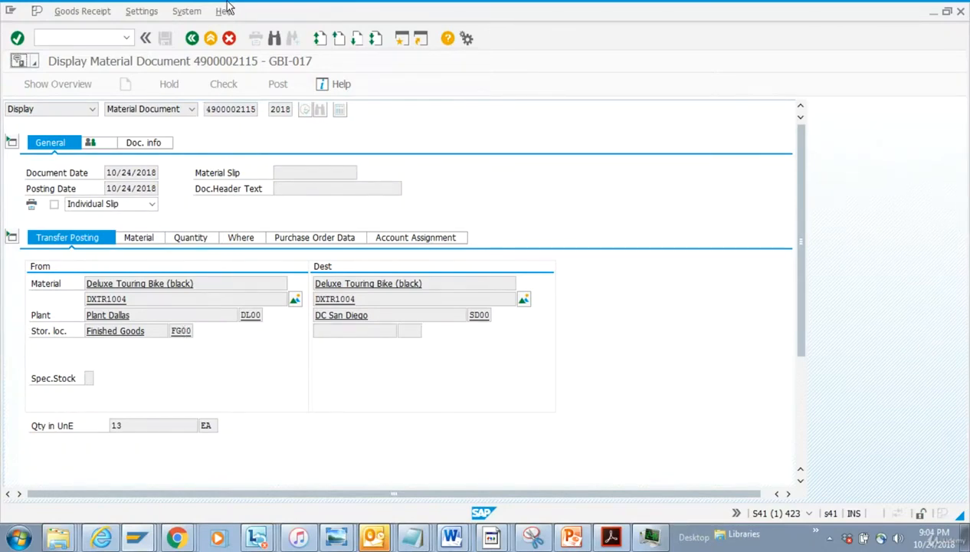
click(191, 38)
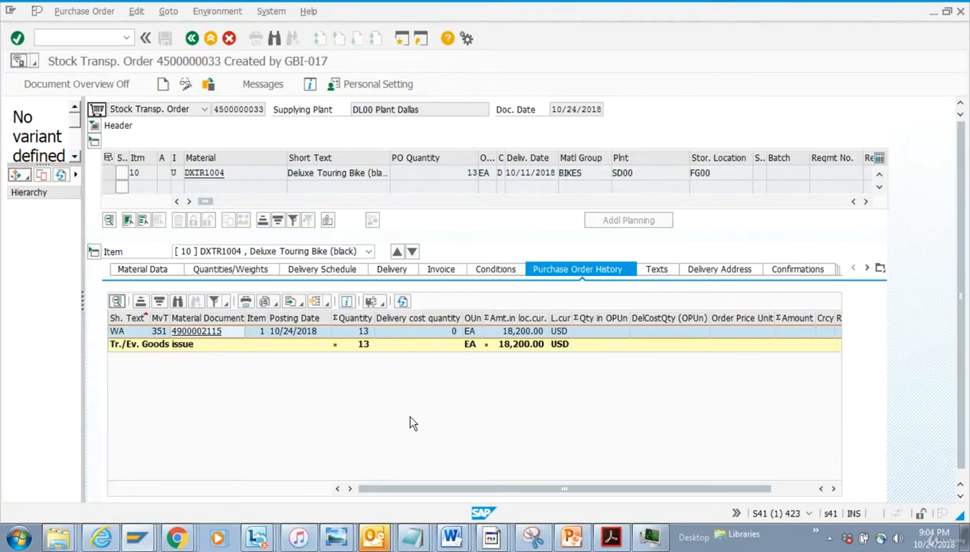
Return to the MIGO window and restart transaction MIGO
key(alt+Tab)
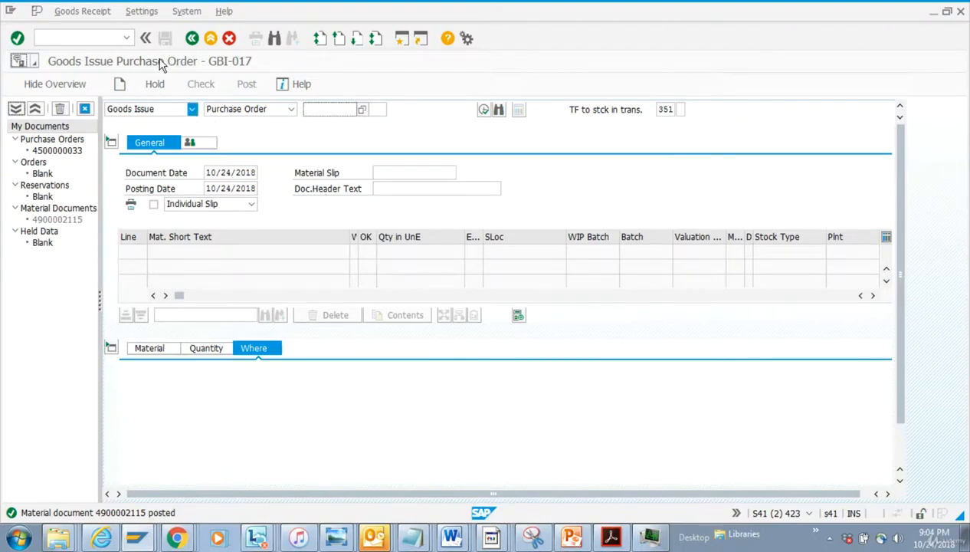
click(100, 42)
text(/)
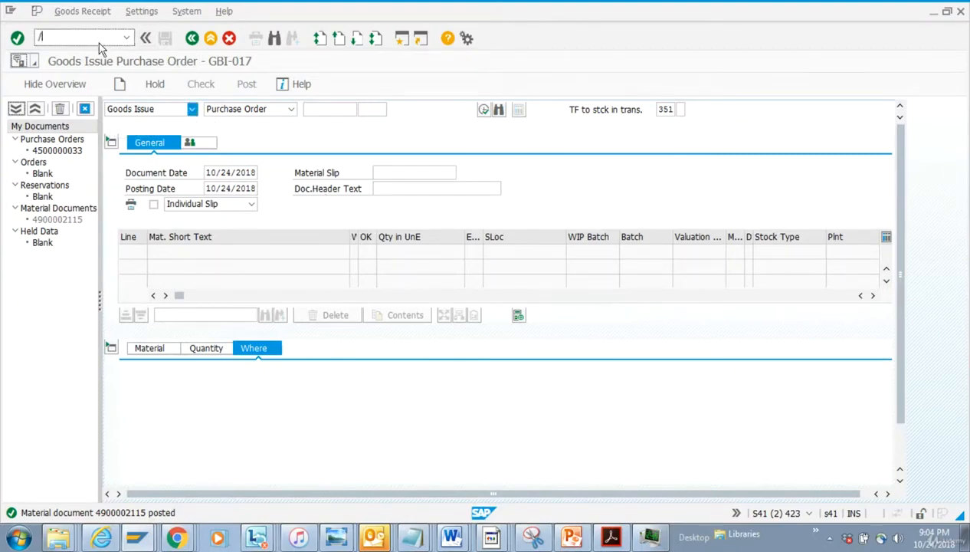
text(nmigo)
key(Return)
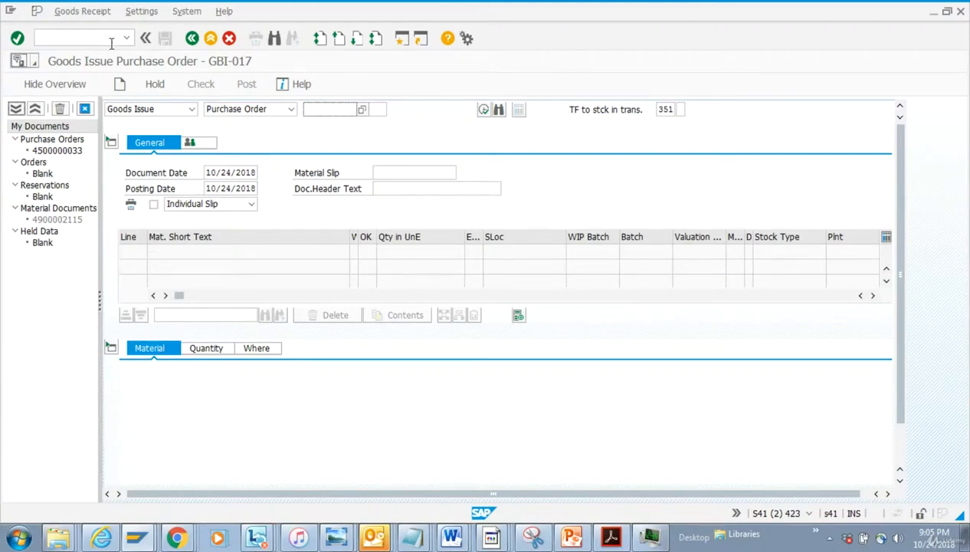
click(191, 108)
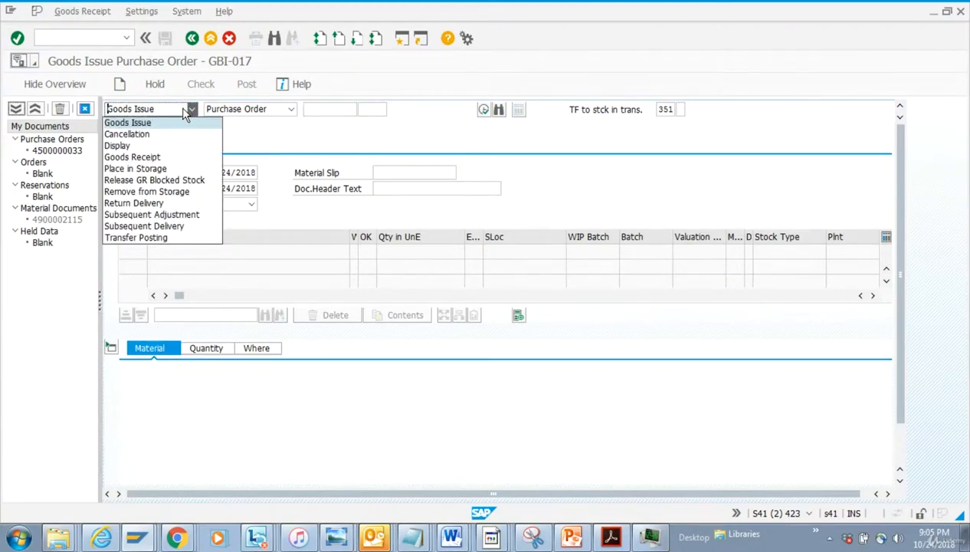
click(175, 157)
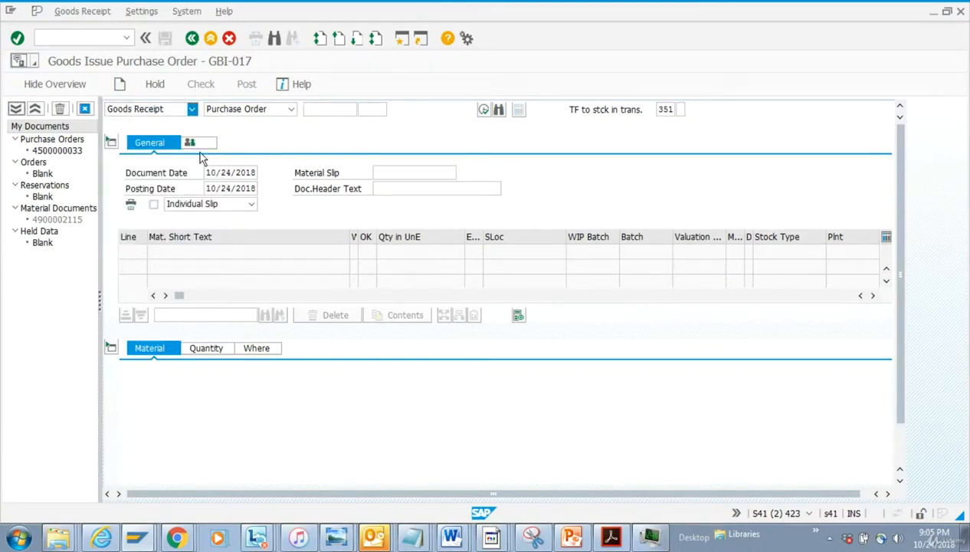
click(316, 110)
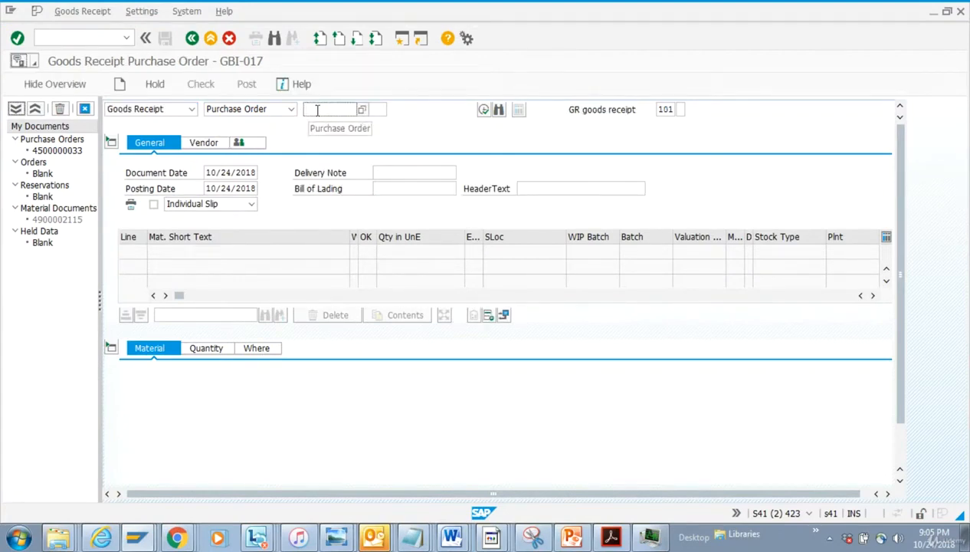
key(ctrl+v)
key(BackSpace)
key(BackSpace)
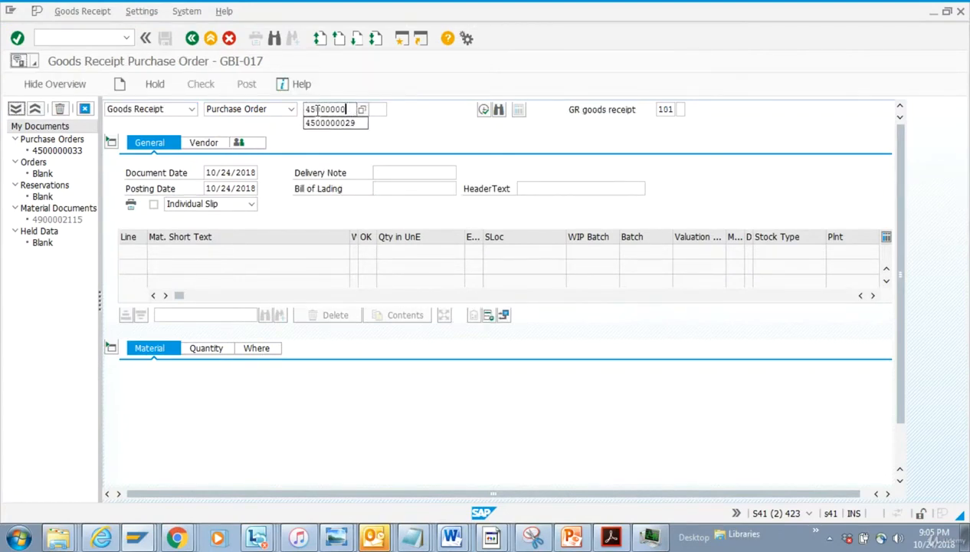
text(33)
key(Return)
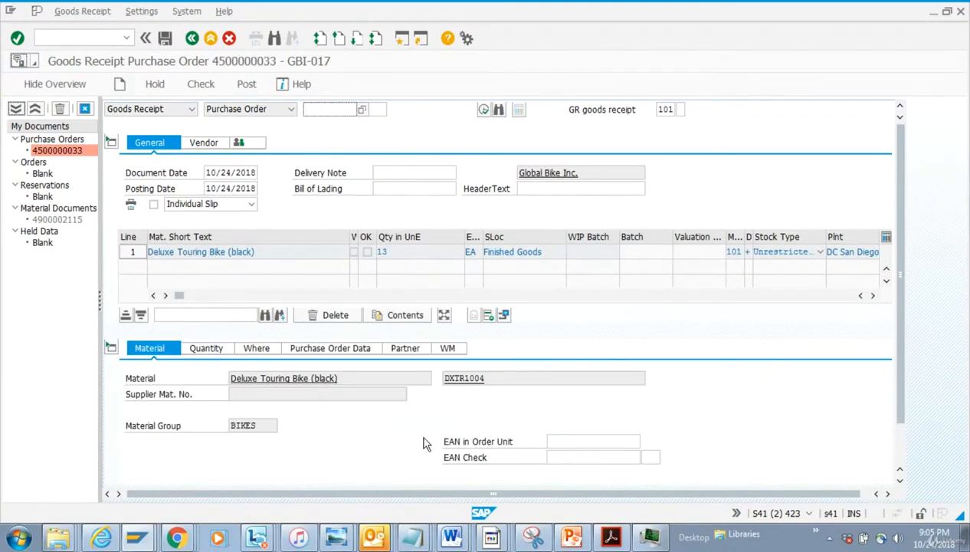
Set the quantity in unit of entry to 6
click(211, 349)
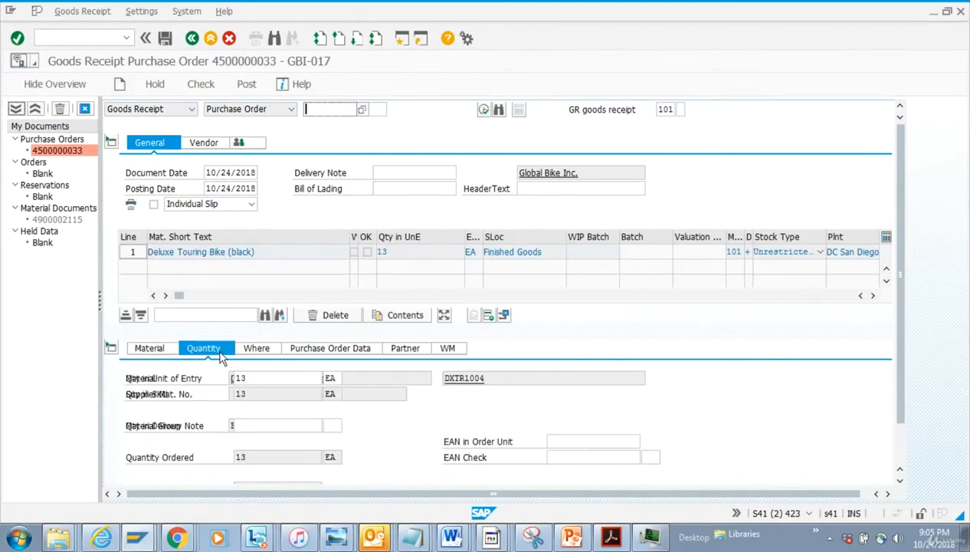
double_click(266, 378)
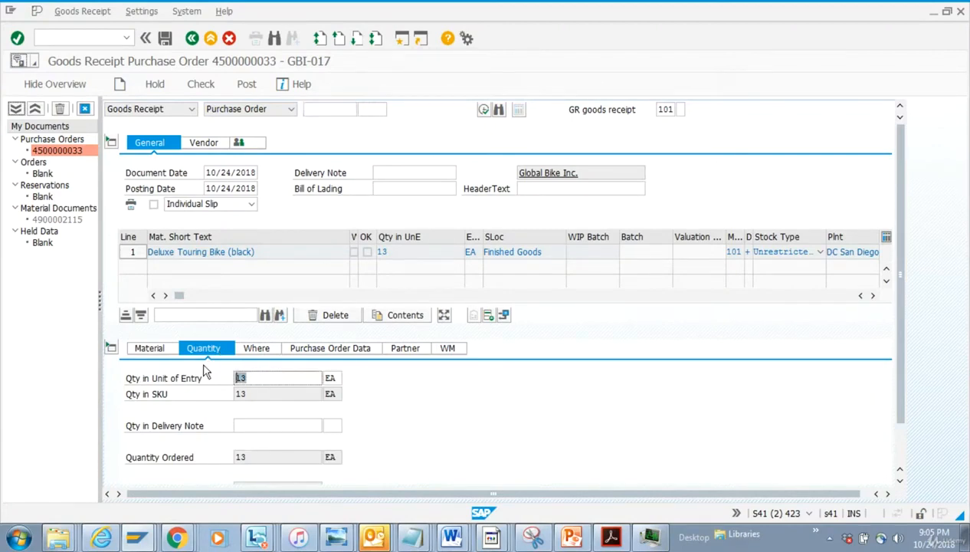
text(6)
Flag the goods receipt item as OK and post the goods receipt
drag(899, 413, 897, 467)
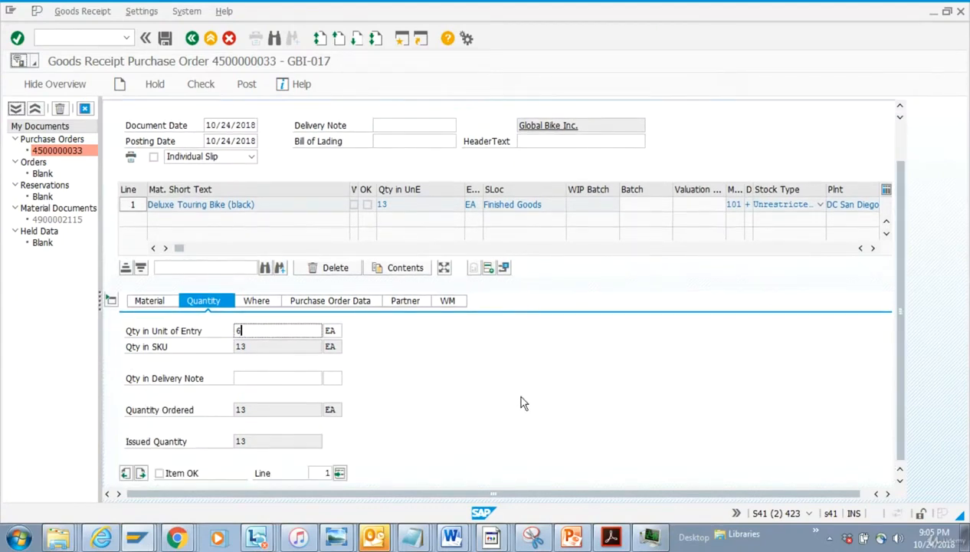
click(159, 473)
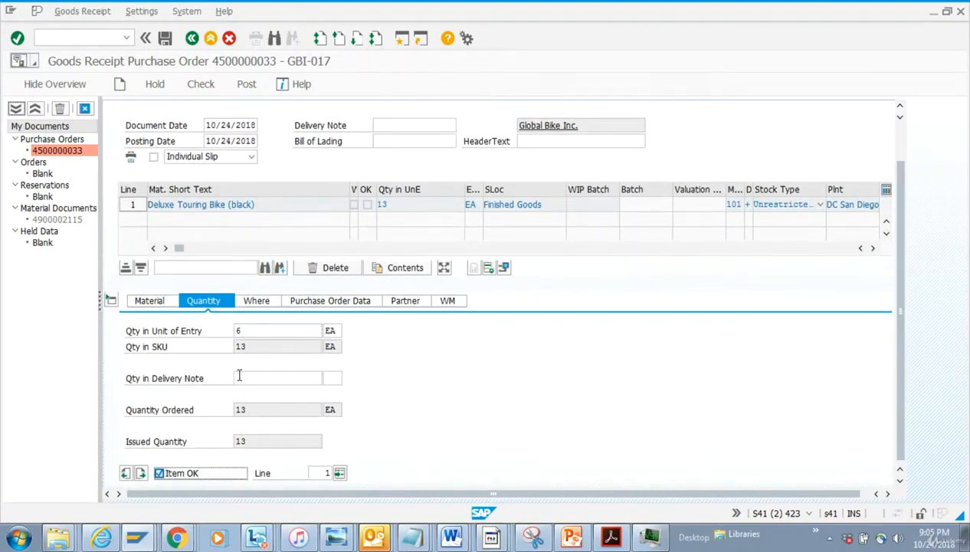
click(268, 304)
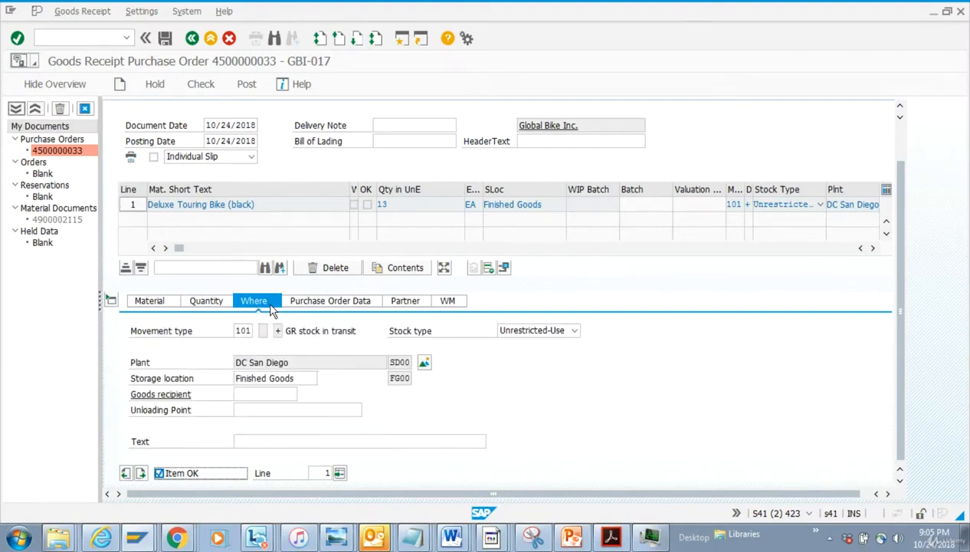
click(309, 377)
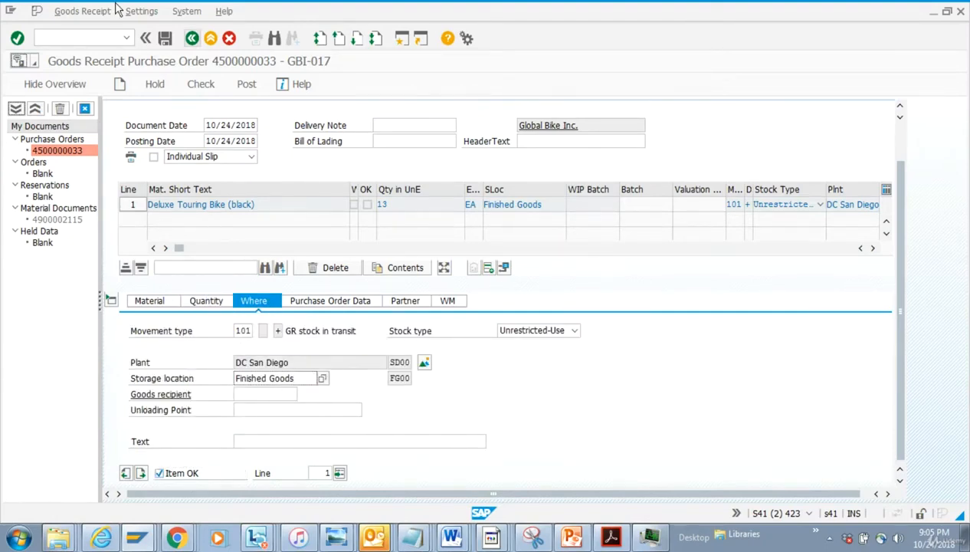
click(165, 37)
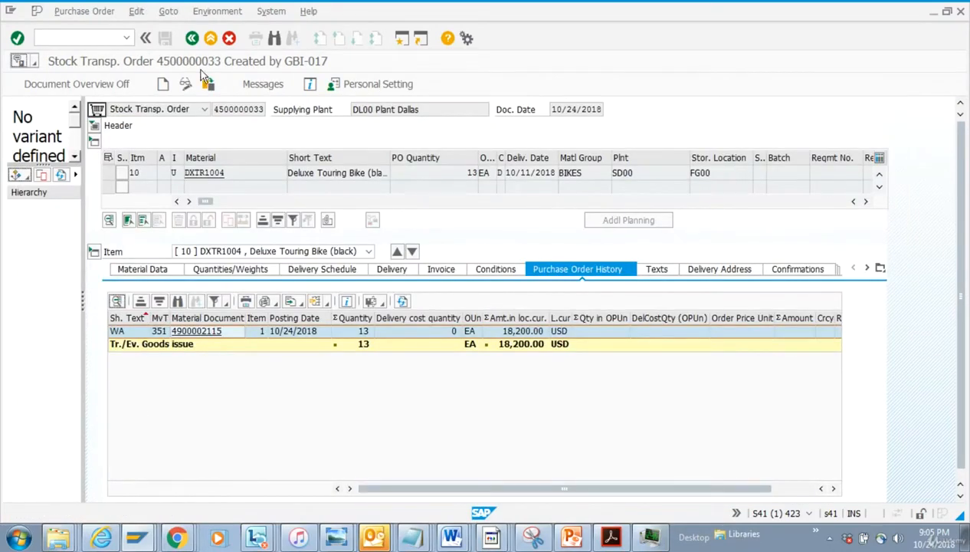
click(206, 83)
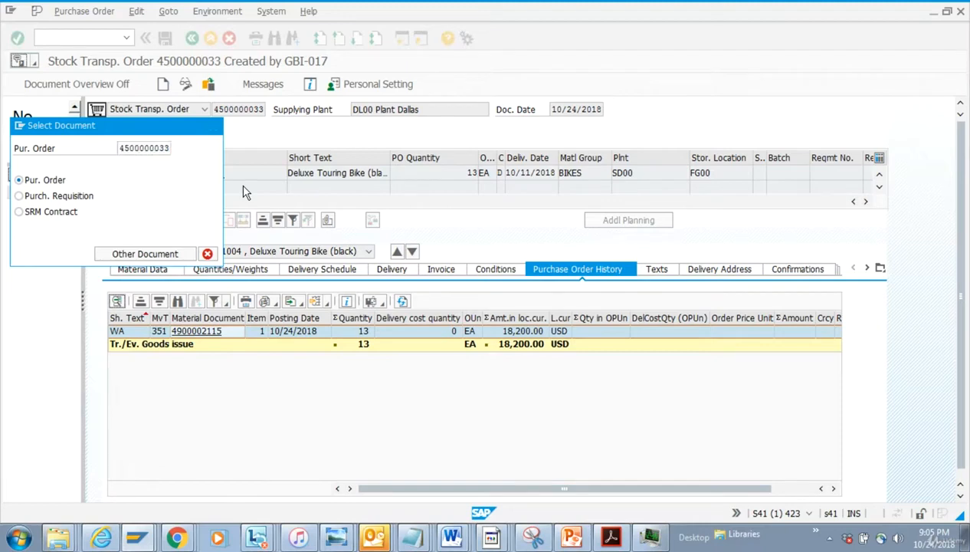
key(Return)
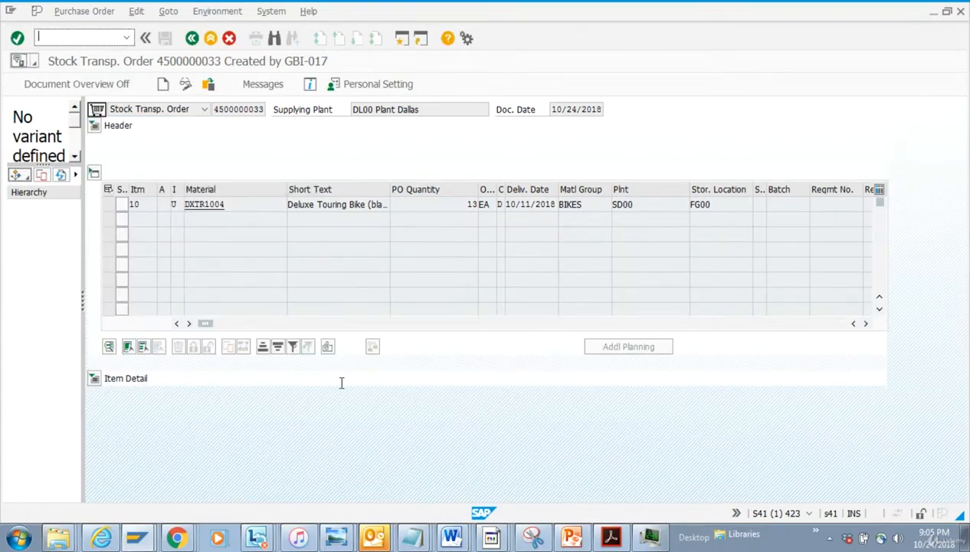
click(93, 379)
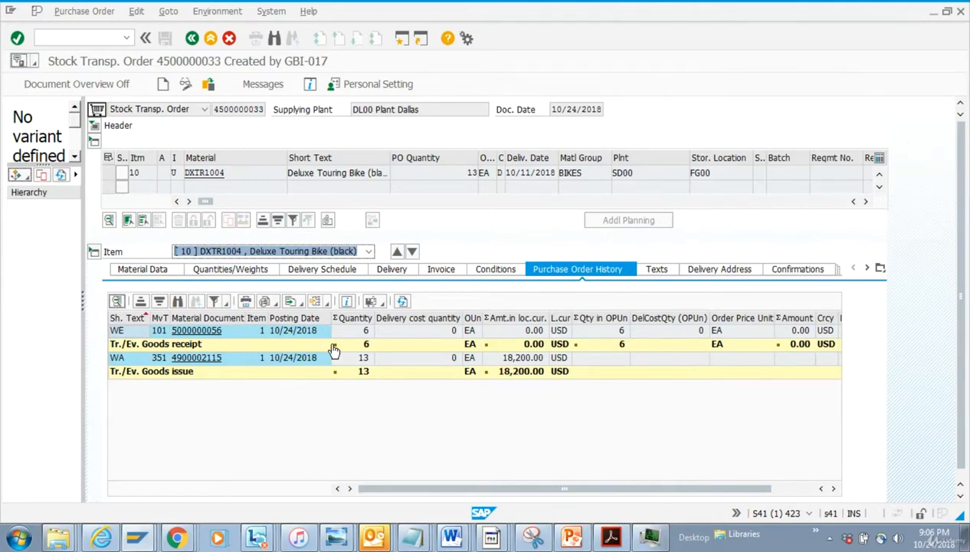
Switch back to the MIGO goods receipt window
click(176, 537)
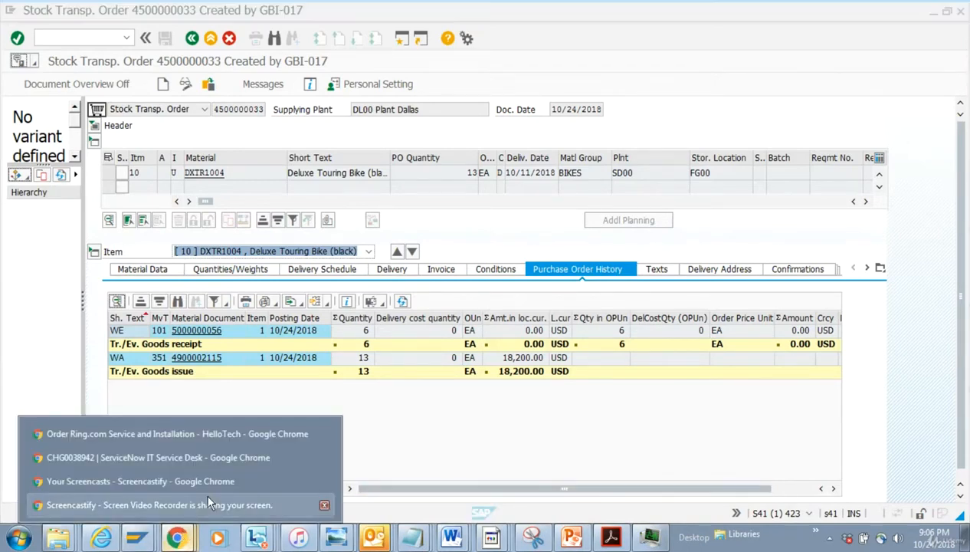
click(485, 391)
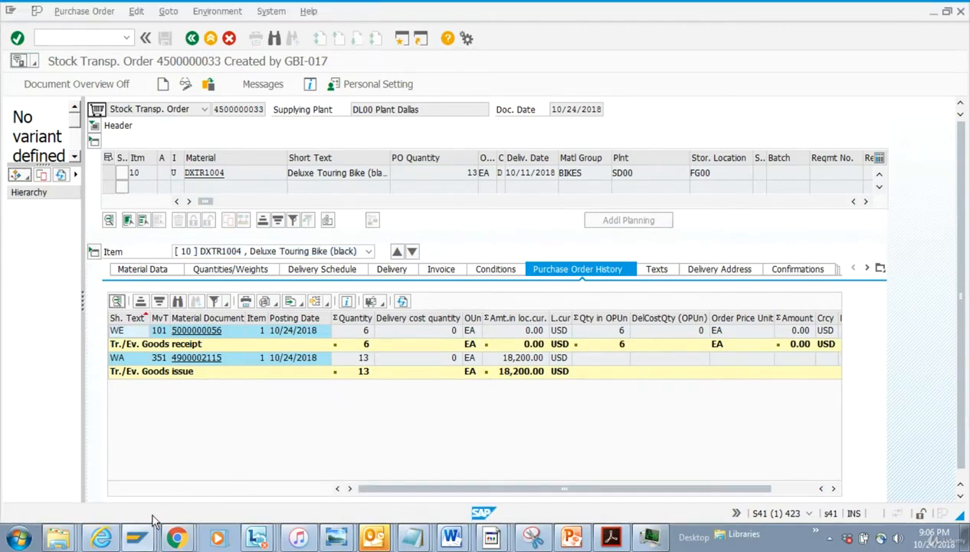
click(136, 536)
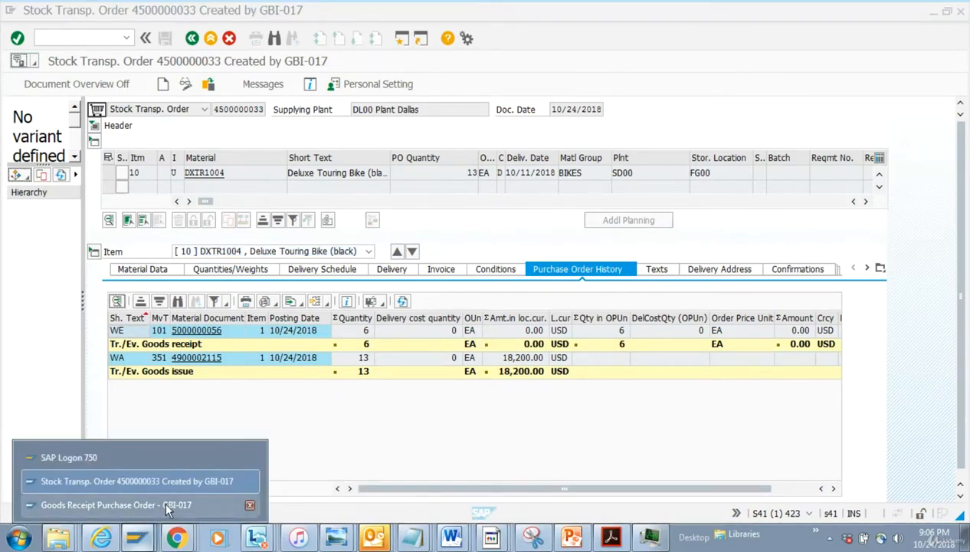
click(164, 507)
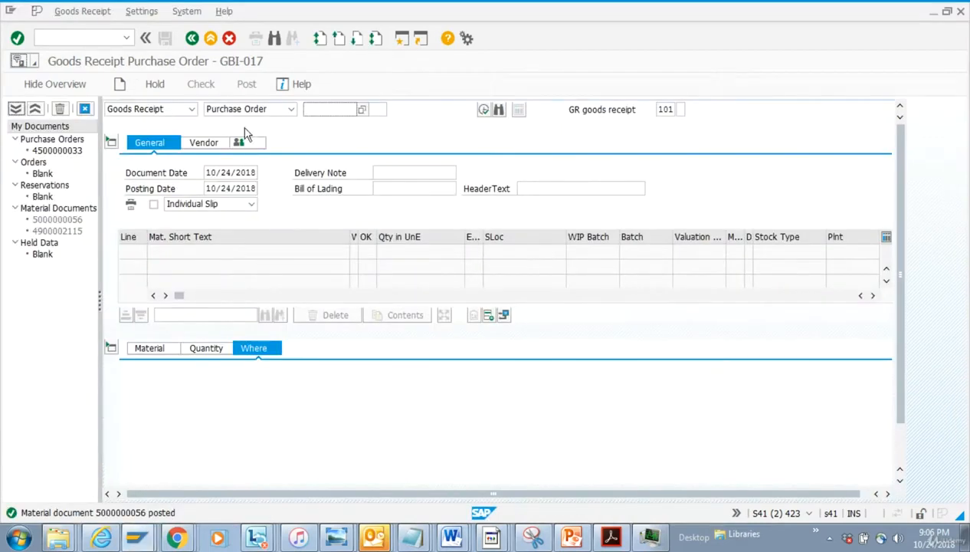
click(192, 109)
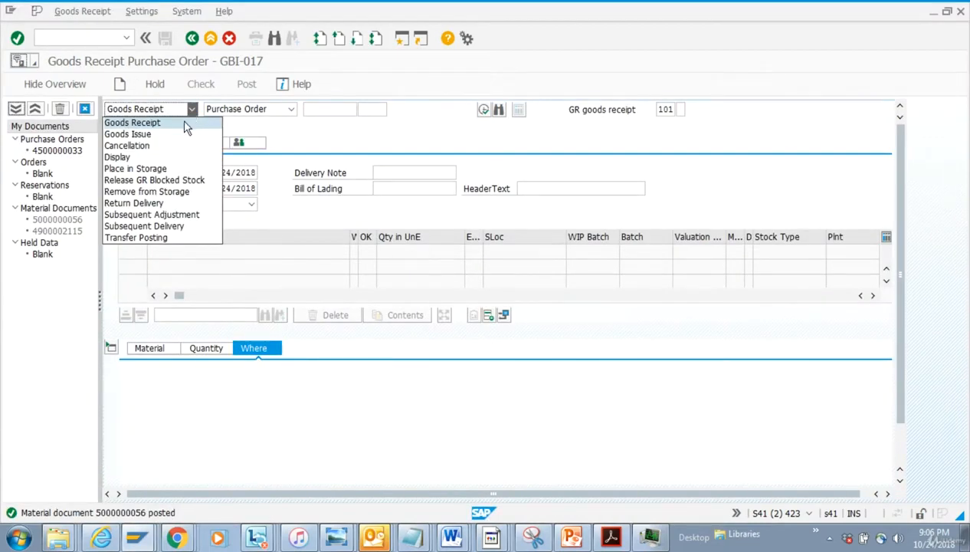
click(184, 123)
click(291, 110)
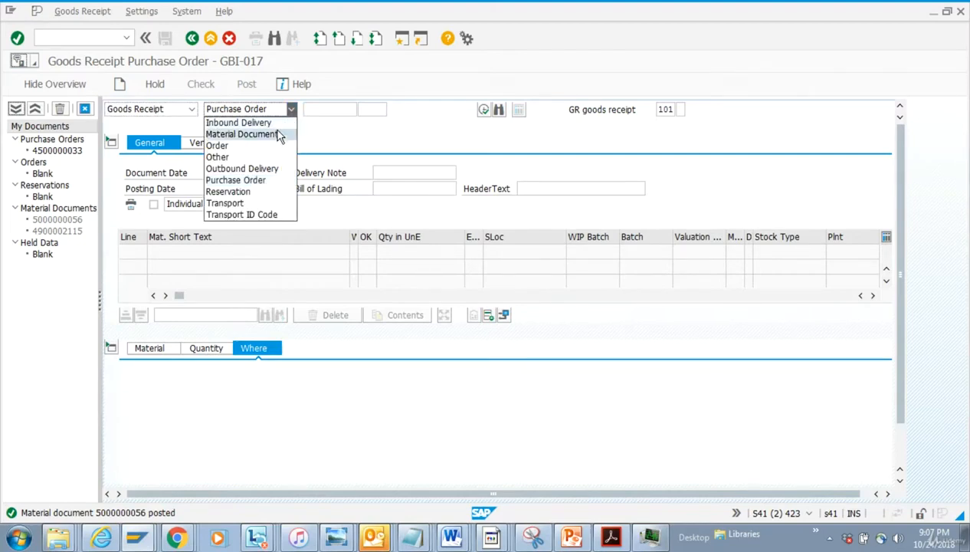
click(279, 135)
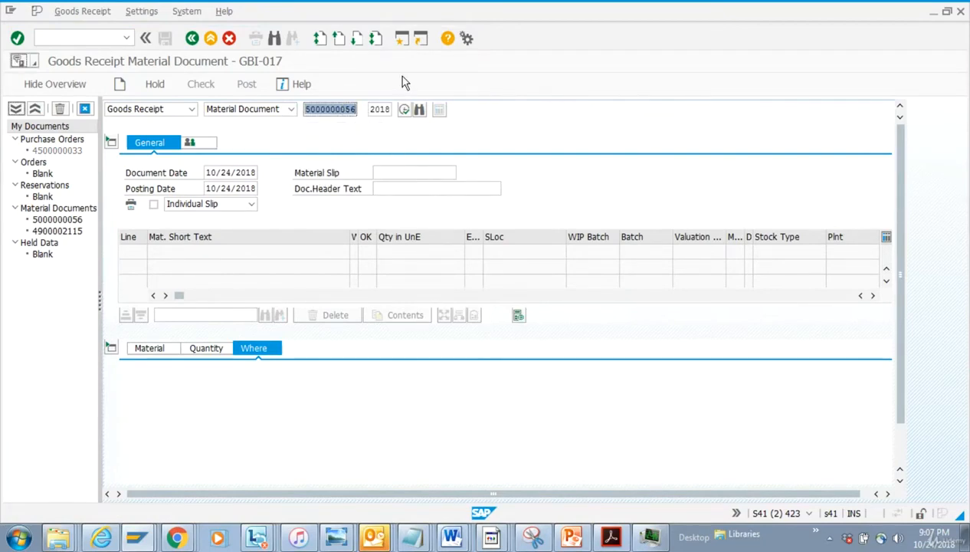
click(404, 109)
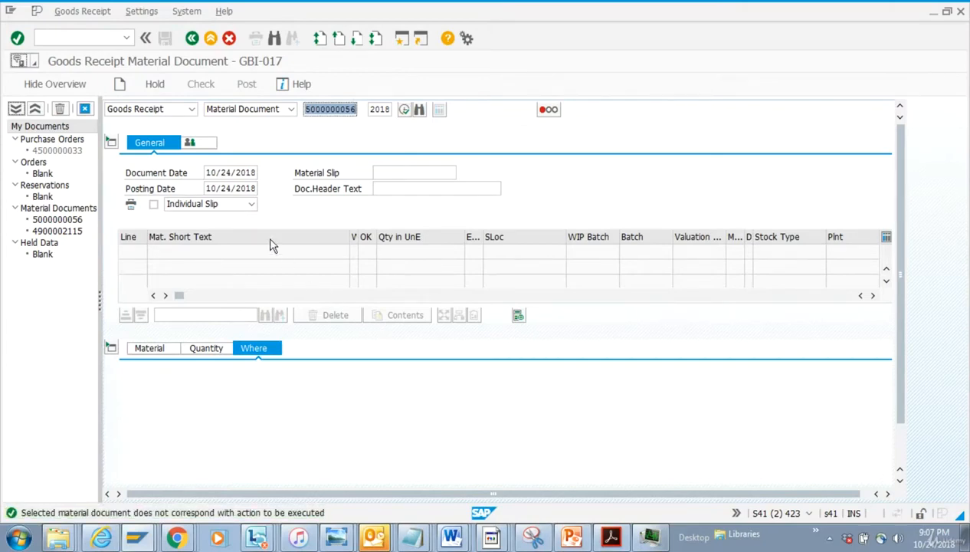
click(191, 109)
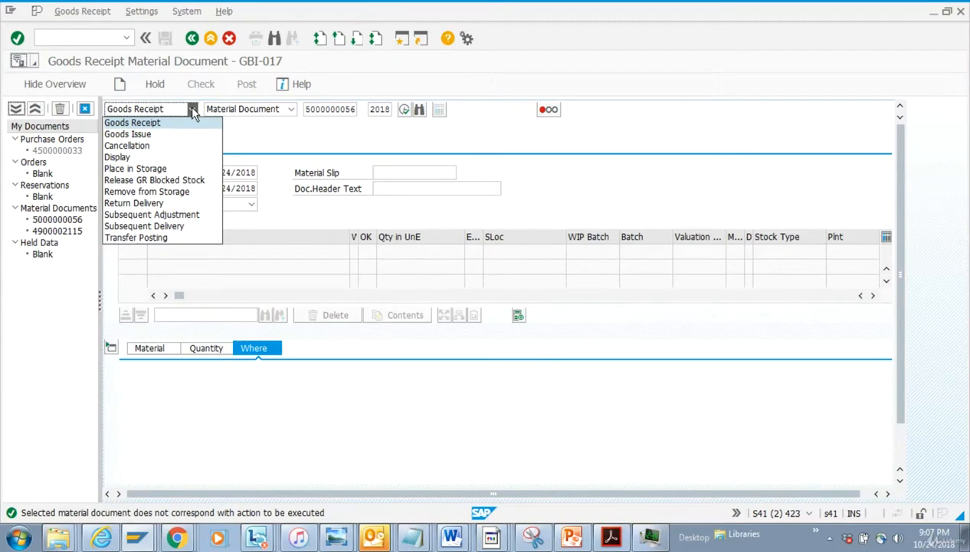
click(179, 203)
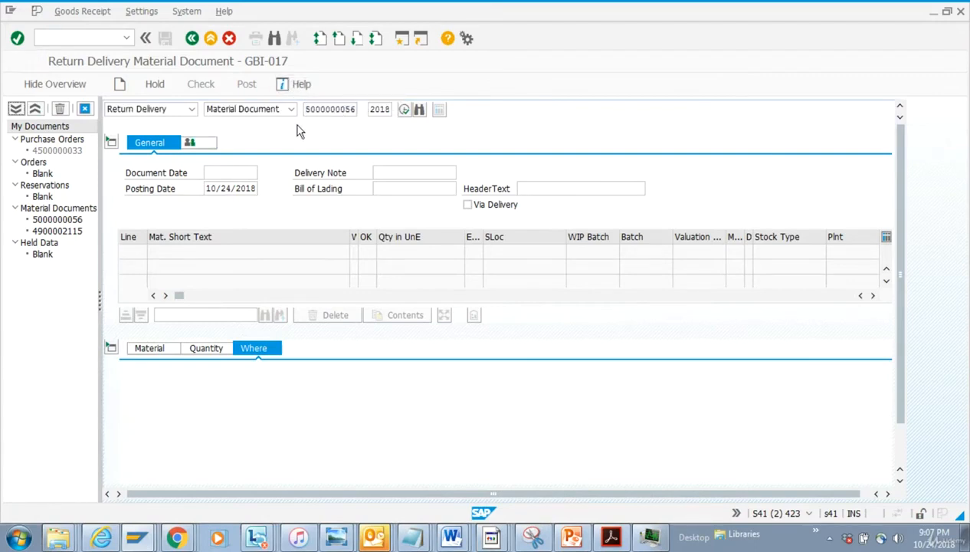
key(Return)
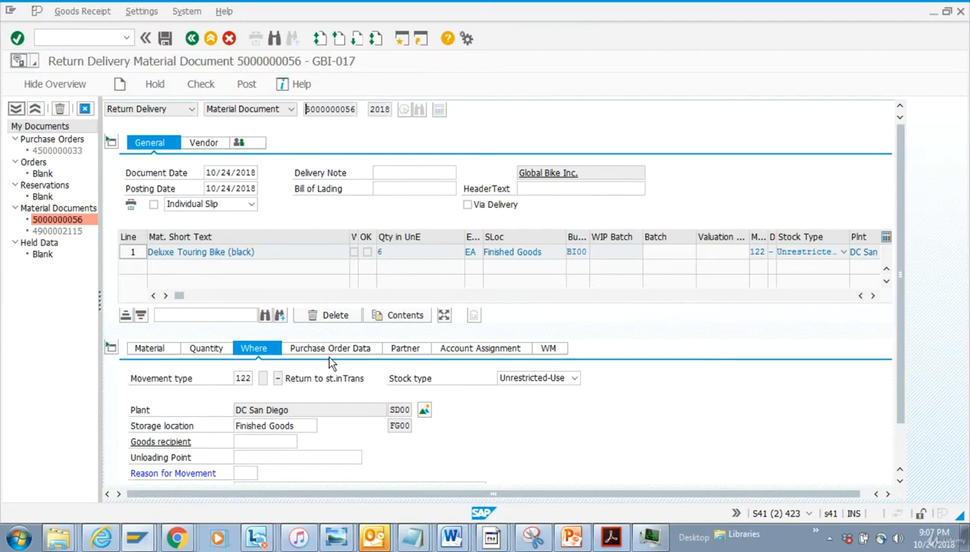
Set the movement type to 102 and the return quantity in unit of entry to 3
double_click(249, 379)
text(102)
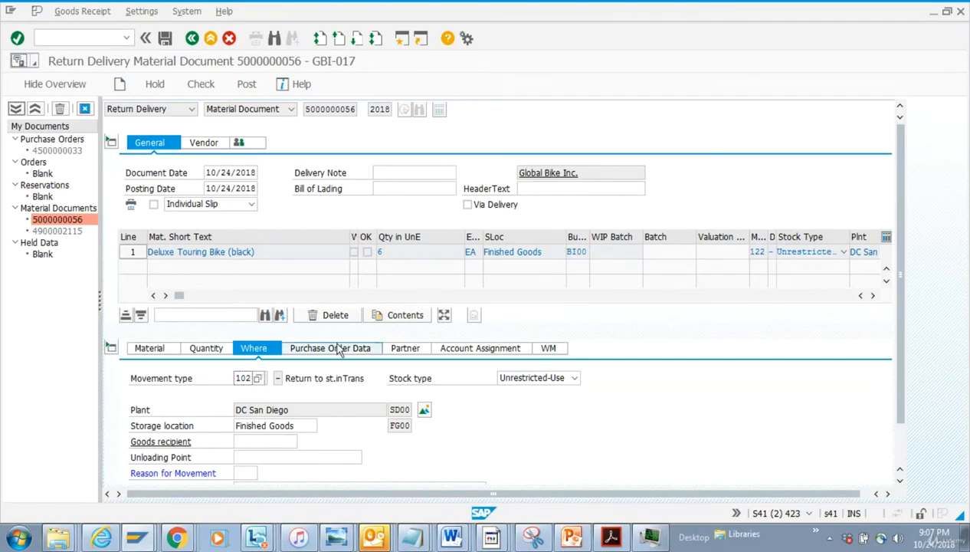
click(192, 351)
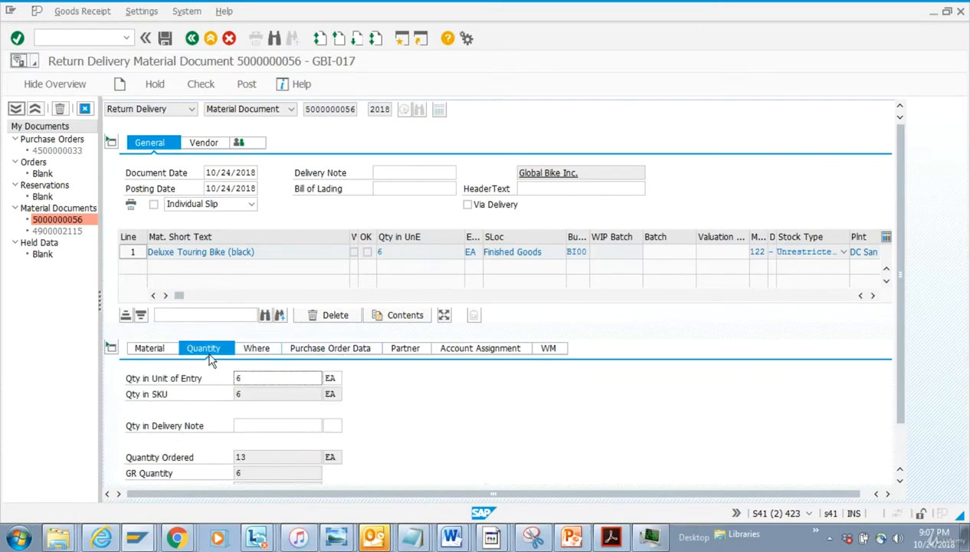
click(258, 374)
key(BackSpace)
text(3)
Flag the item as OK and post the return delivery
click(164, 38)
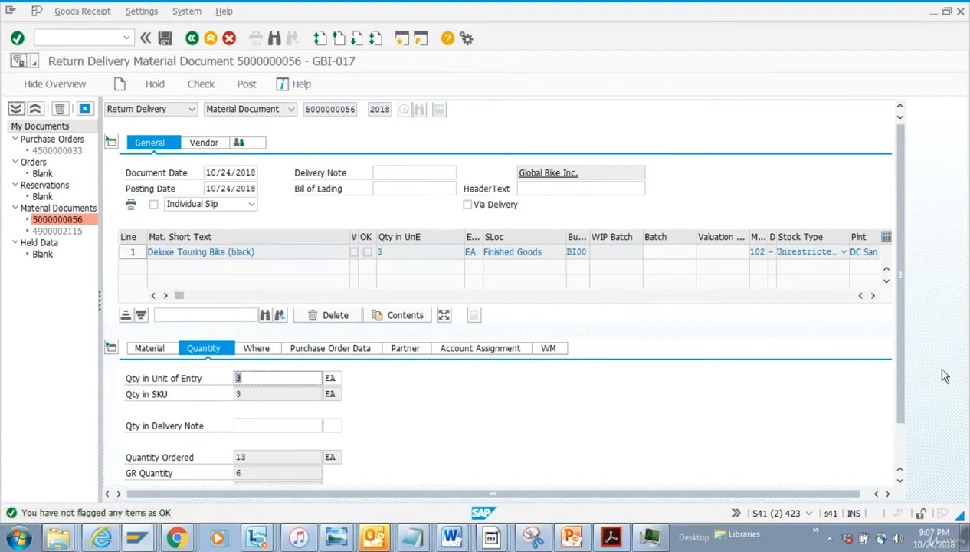
drag(901, 397, 904, 464)
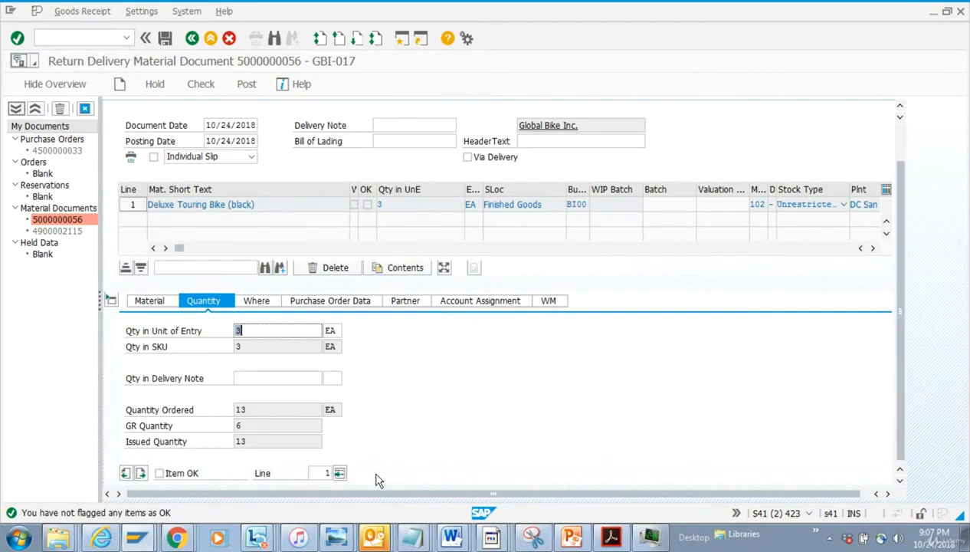
click(159, 474)
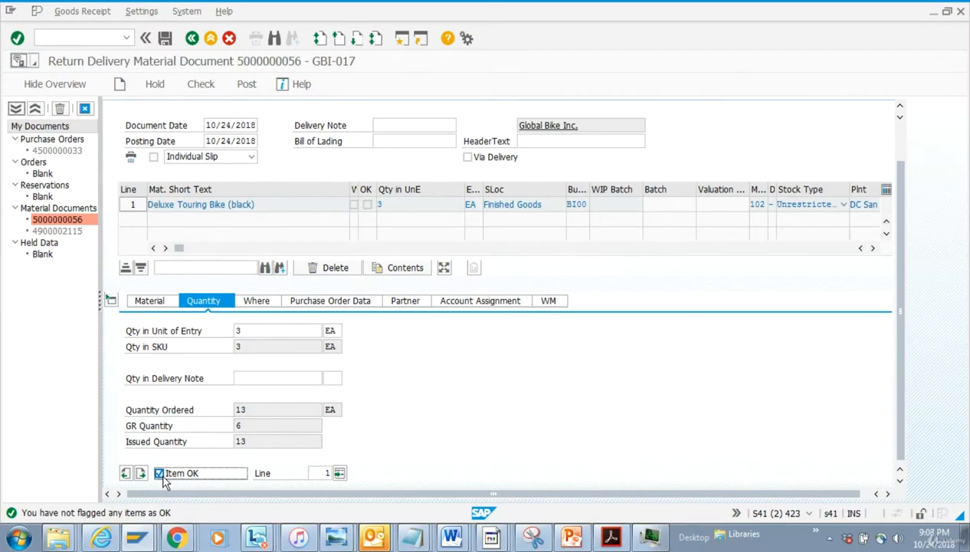
click(165, 39)
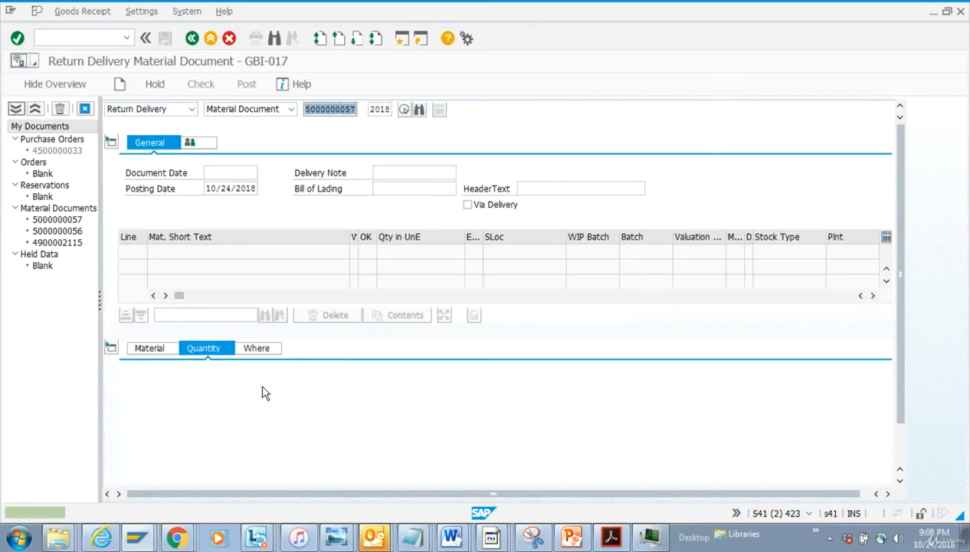
Switch to the stock transport order, reload it, and review the purchase order history
key(alt+Tab)
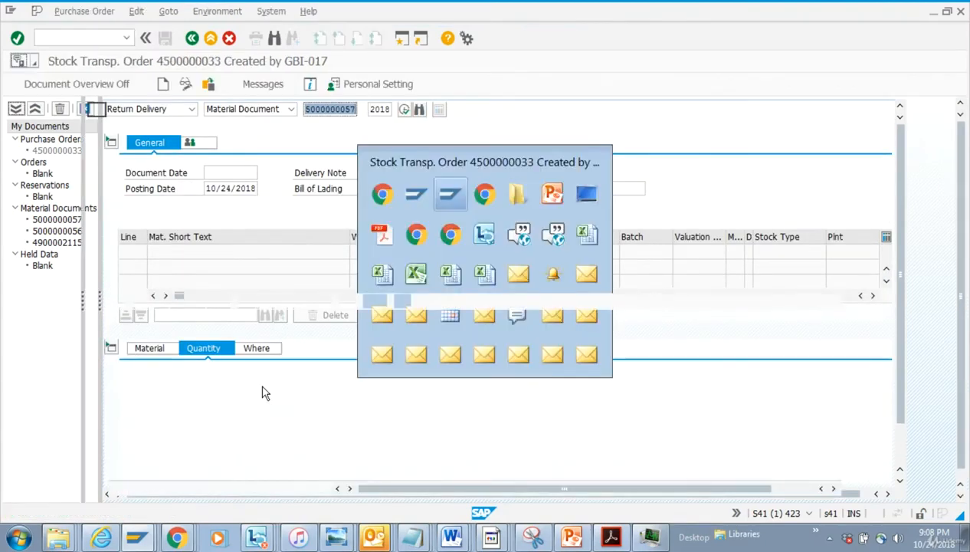
click(209, 86)
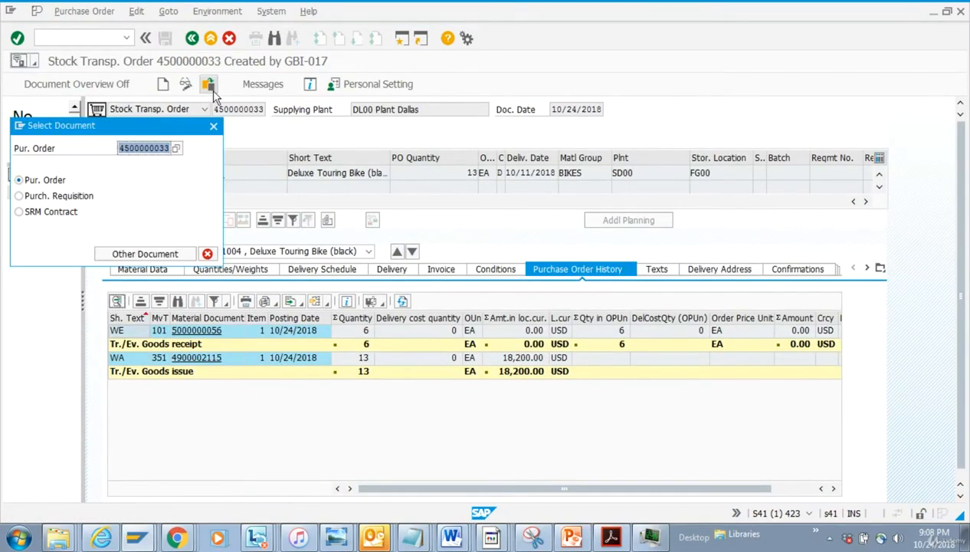
key(Return)
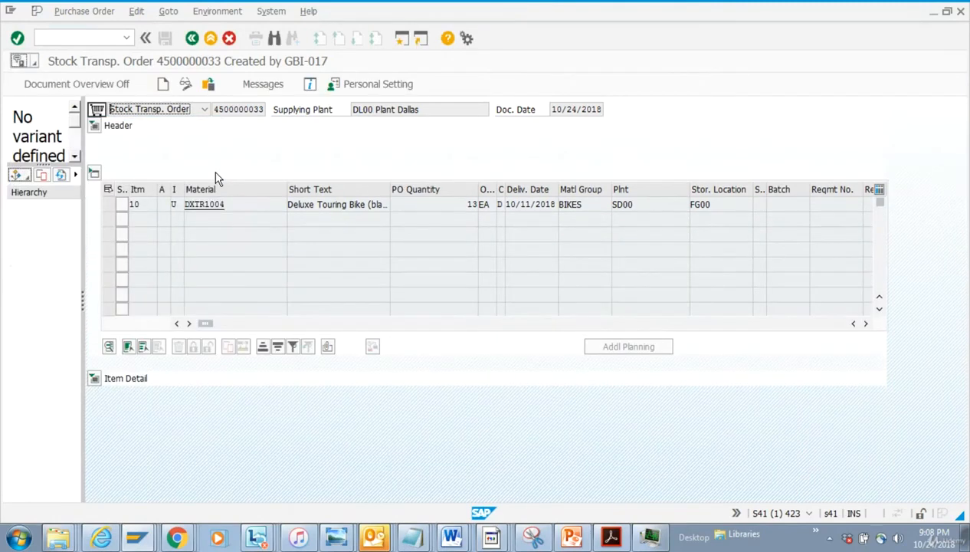
click(94, 379)
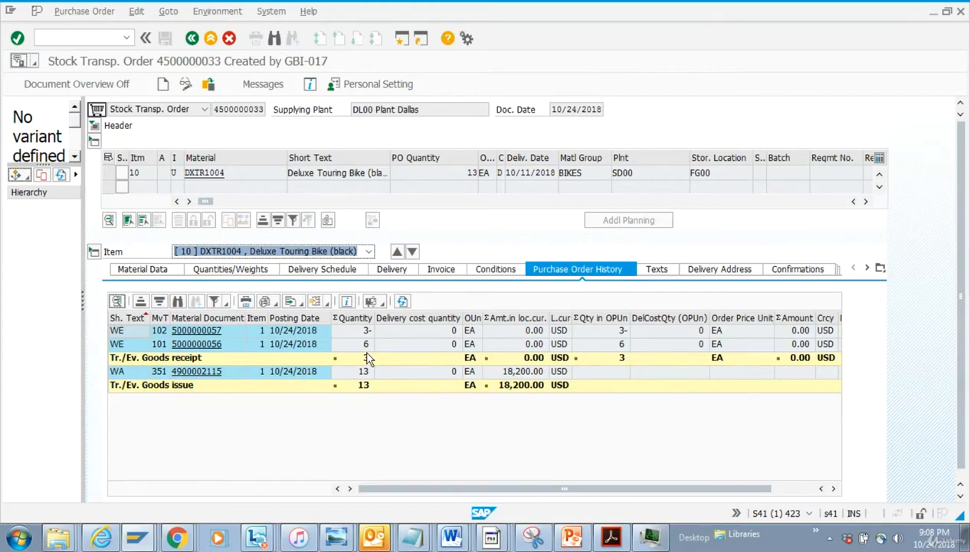
Switch to MIGO and set the action to Goods Receipt with a Purchase Order reference
key(alt+Tab)
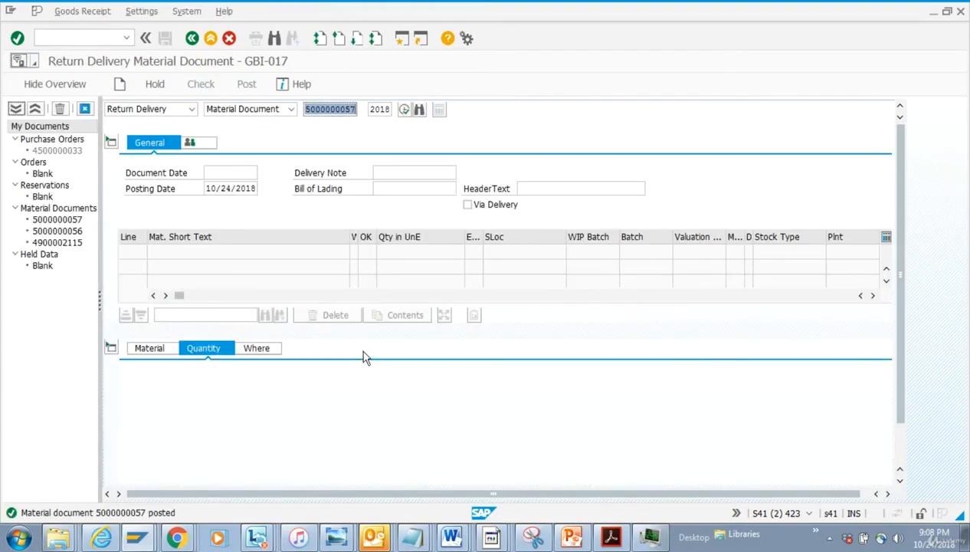
click(190, 111)
click(171, 135)
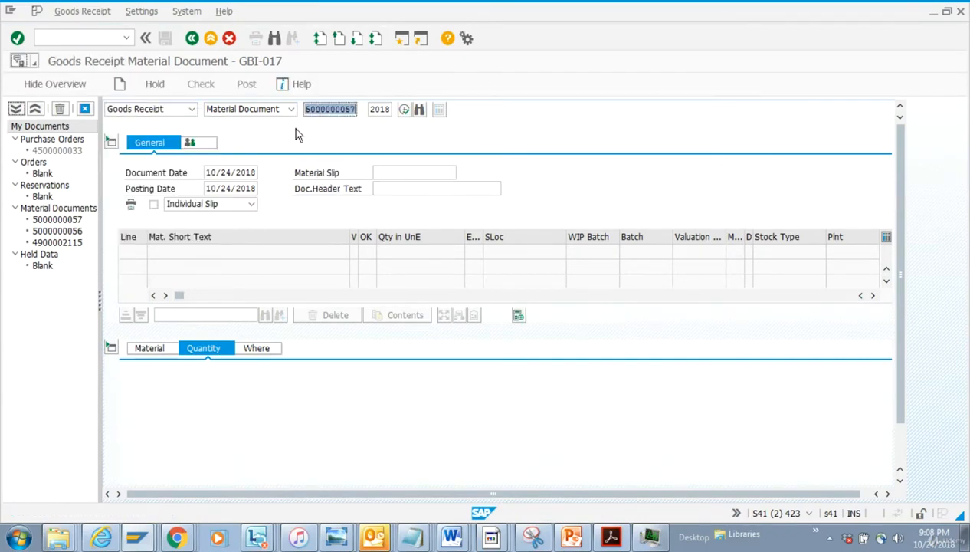
click(291, 109)
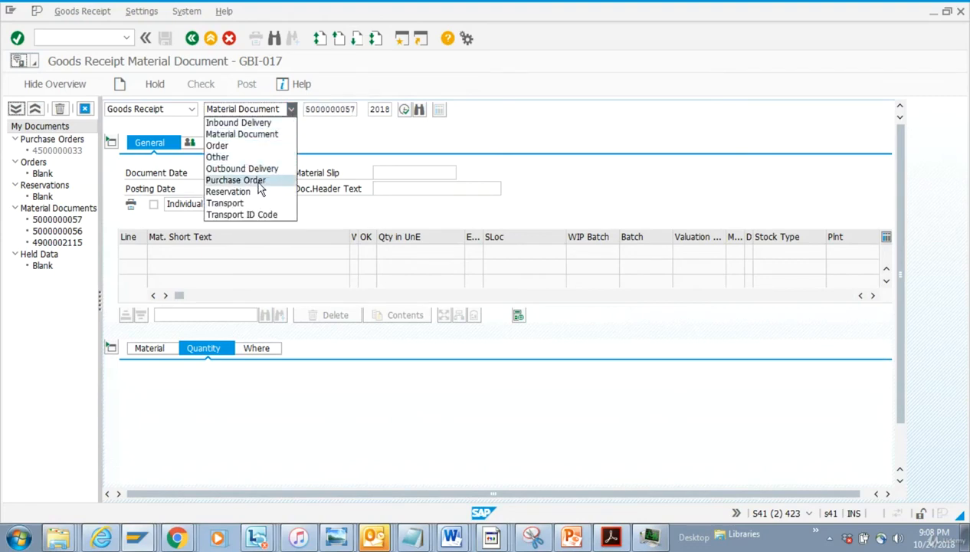
click(257, 179)
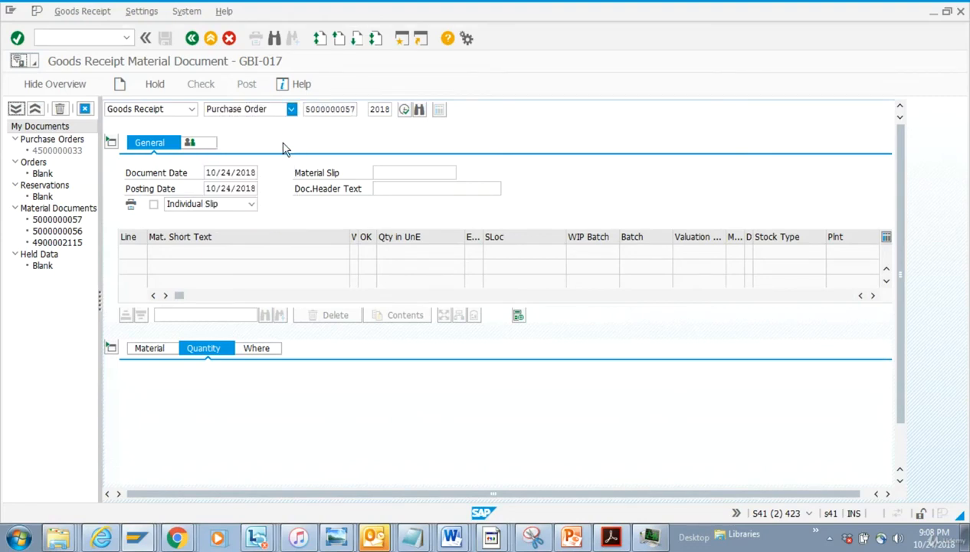
click(322, 109)
key(ctrl+v)
key(BackSpace)
key(BackSpace)
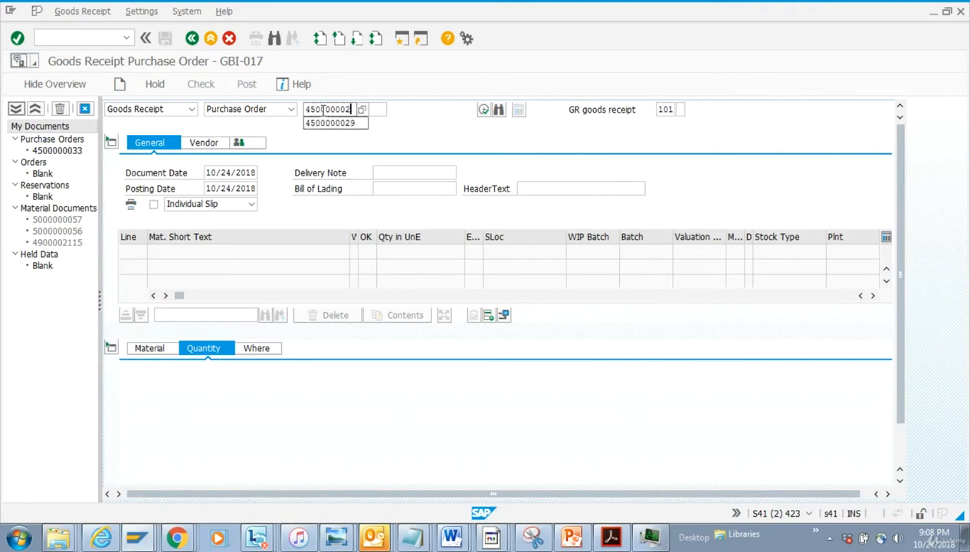
text(33)
key(Return)
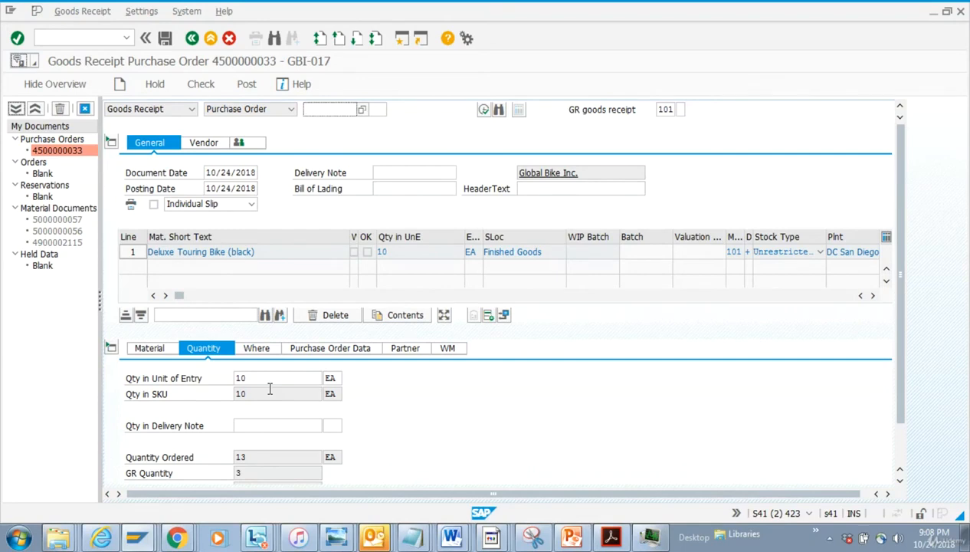
key(alt+Tab)
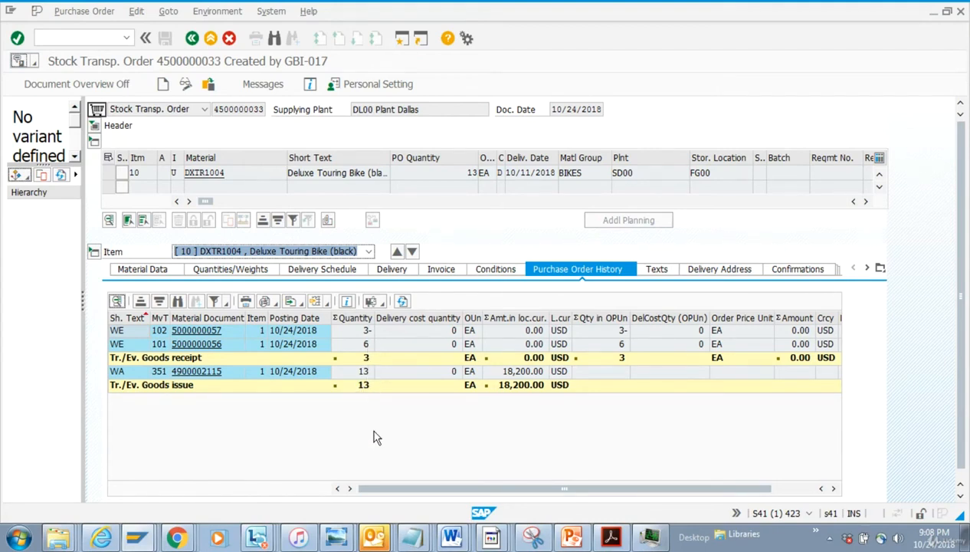
key(alt+Tab)
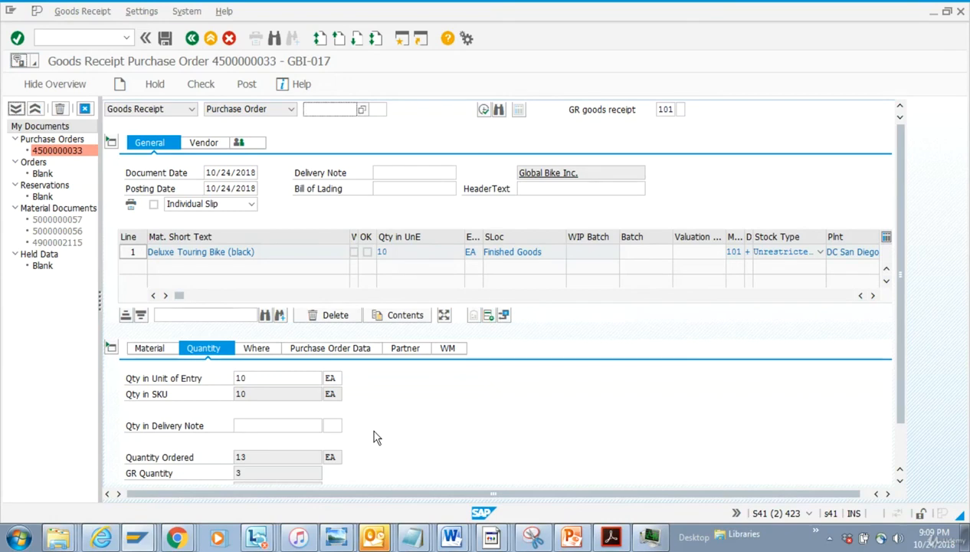
click(176, 536)
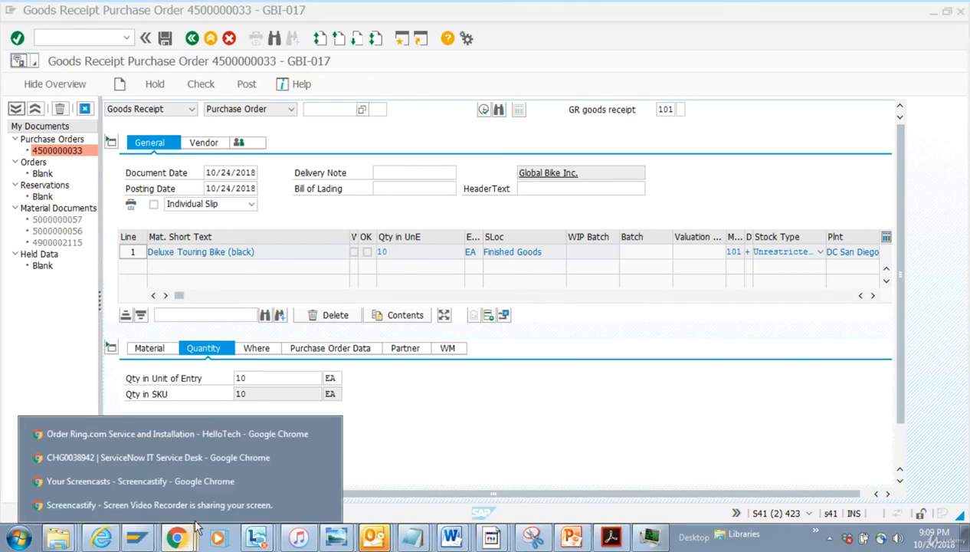
click(211, 505)
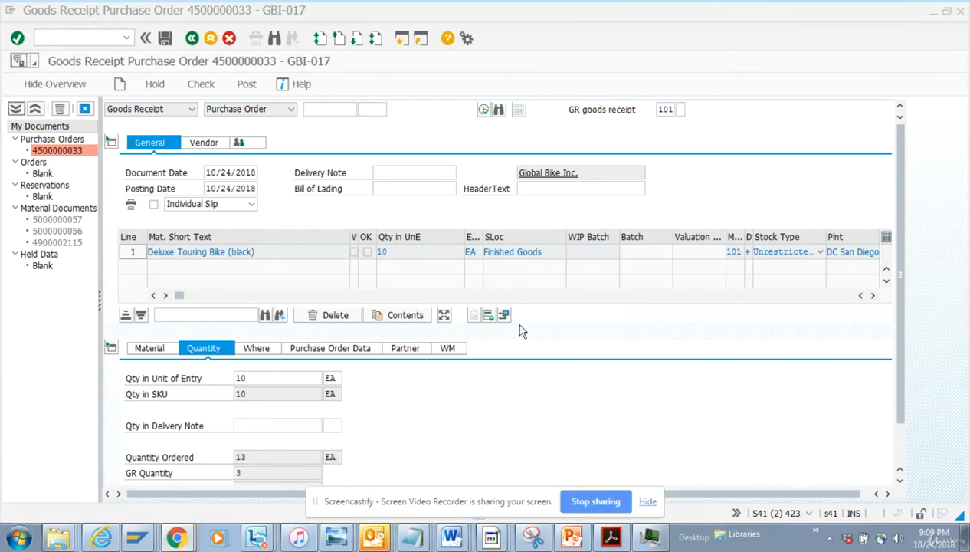
click(176, 536)
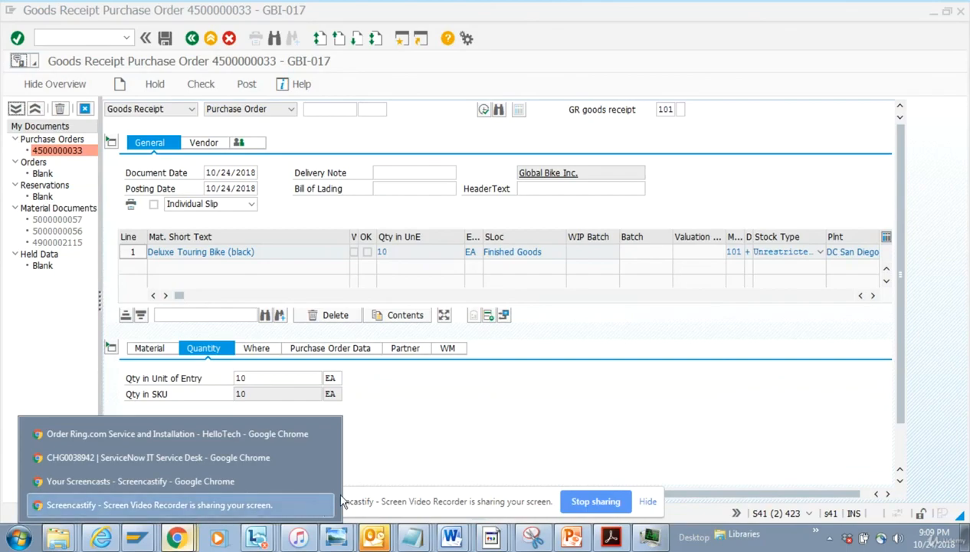